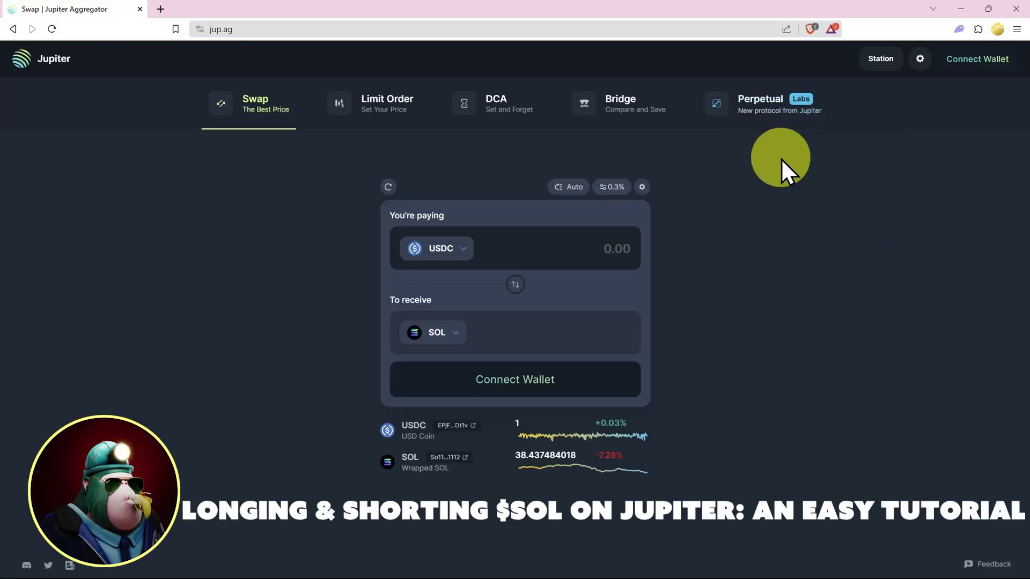
- Connect the Phantom wallet to Jupiter so 0 USDC and 2 SOL balances appear
click(980, 60)
click(457, 331)
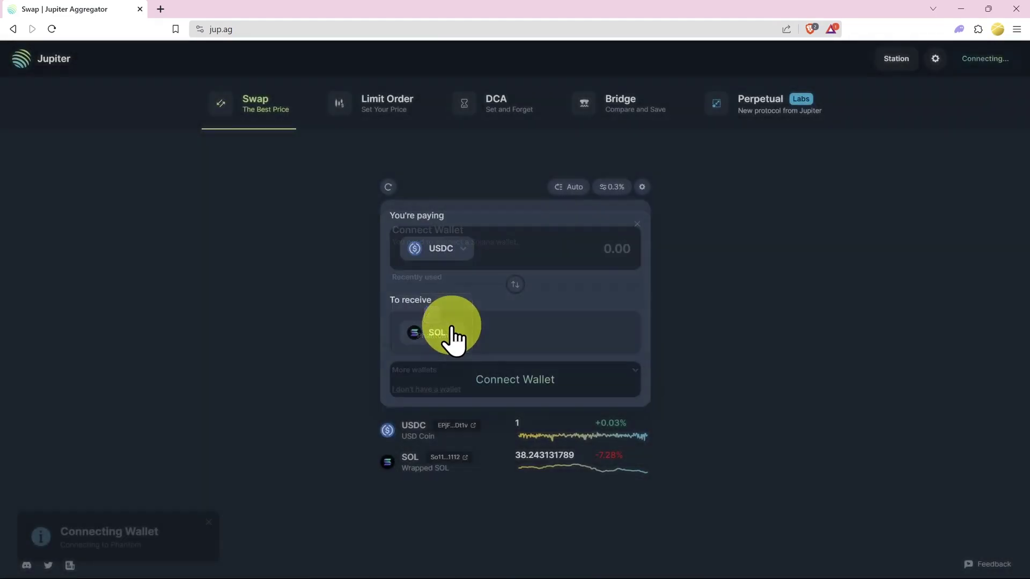
click(960, 314)
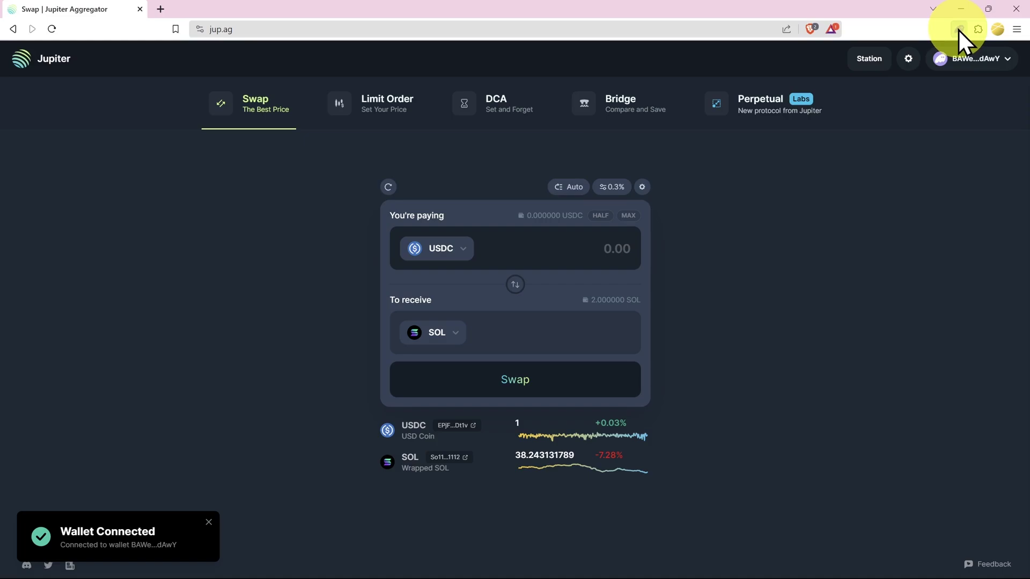
- Turn on Phantom's Auto-Confirm for jup.ag under Settings > Connected Apps, then close settings
click(958, 29)
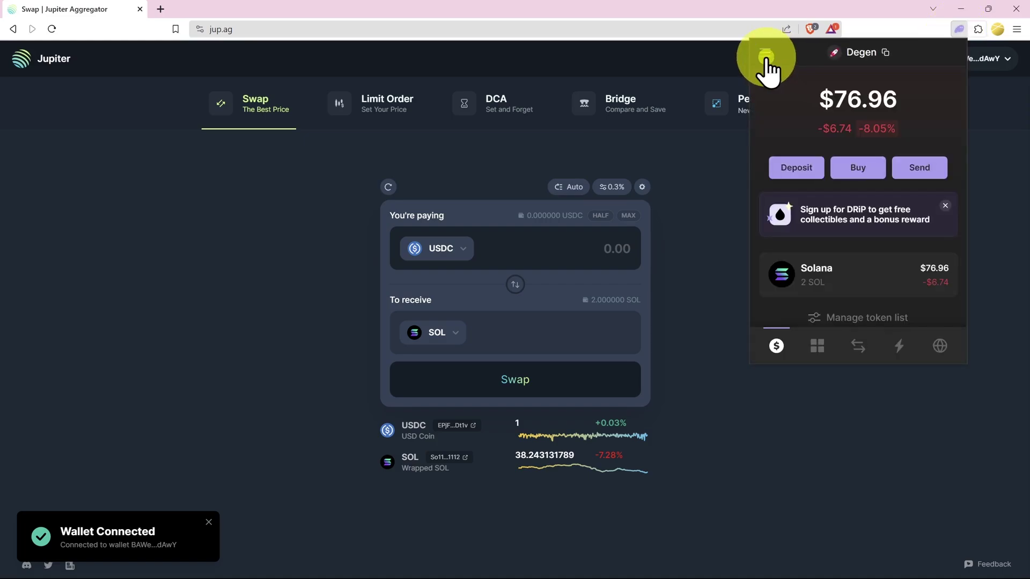
click(766, 60)
click(773, 335)
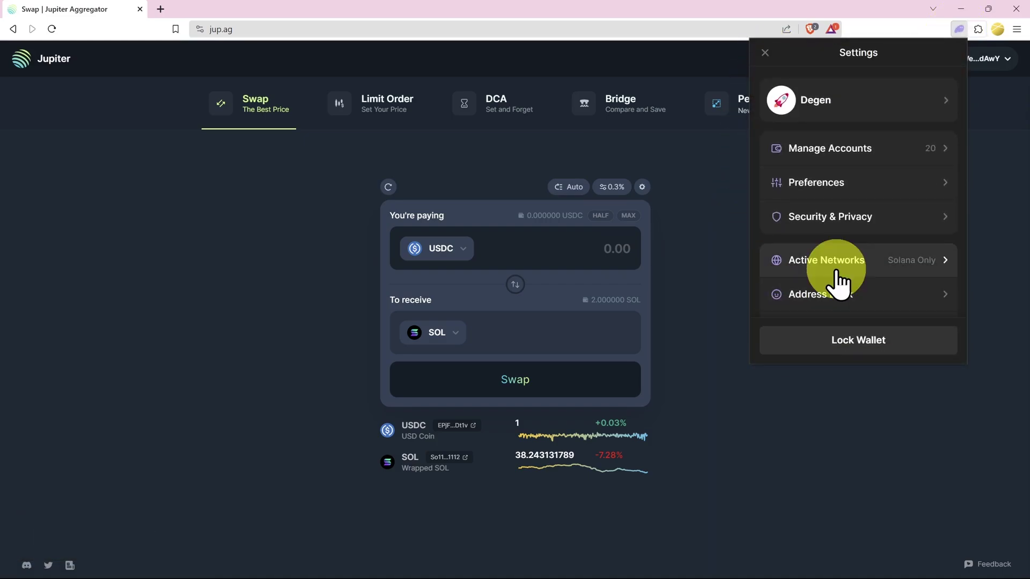
scroll(839, 281, down, 3)
click(884, 214)
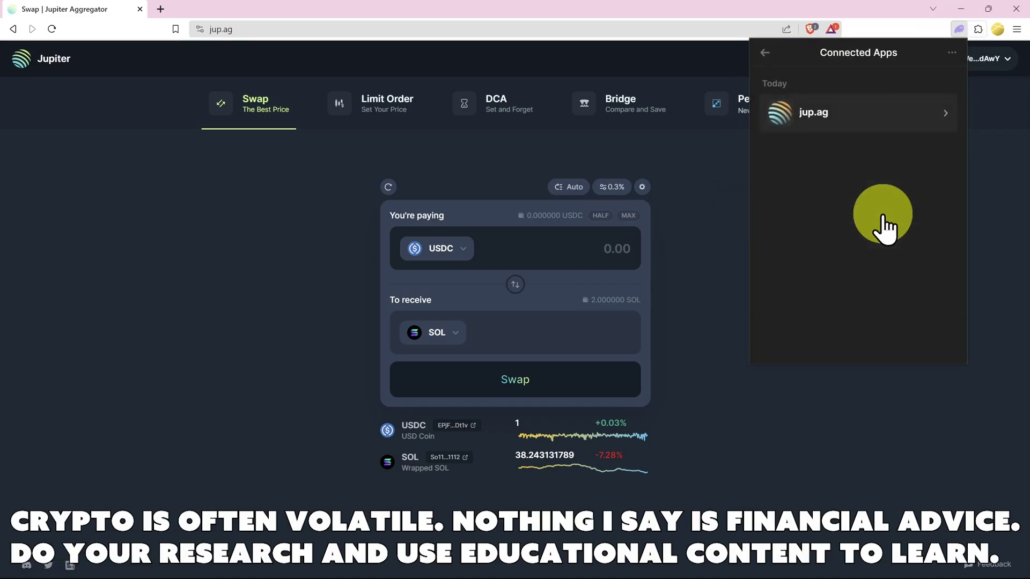
click(883, 116)
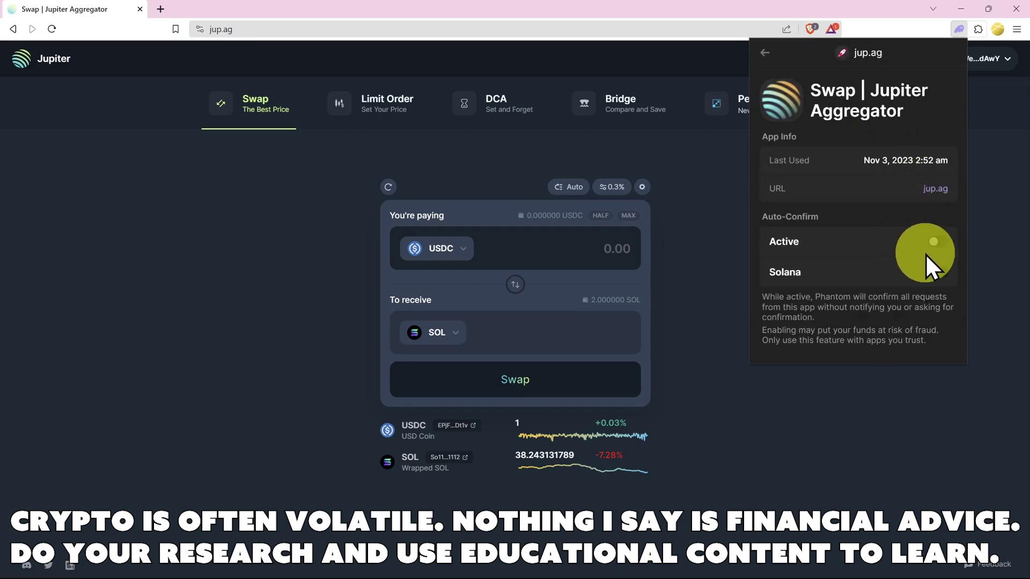
click(933, 246)
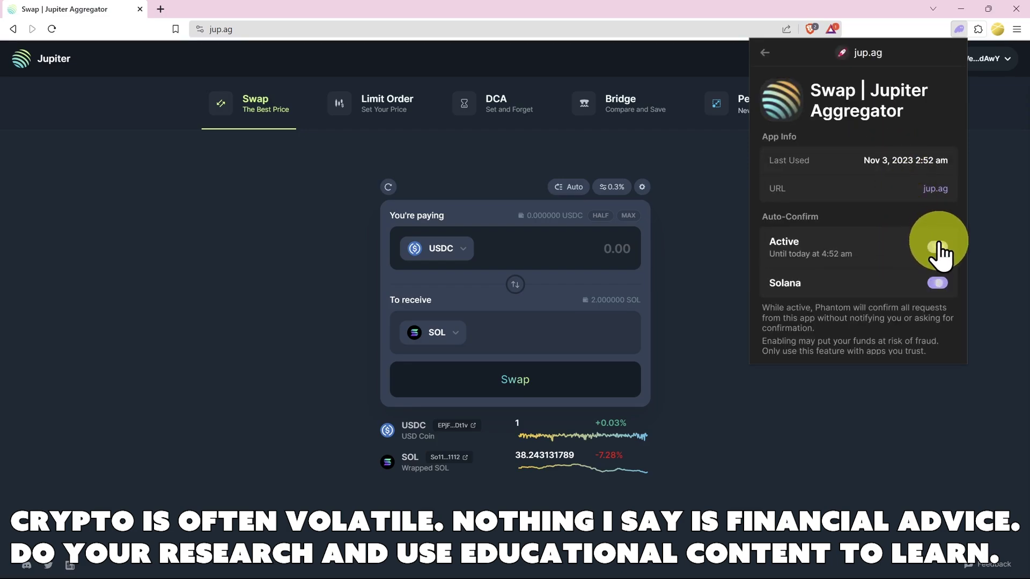
click(769, 58)
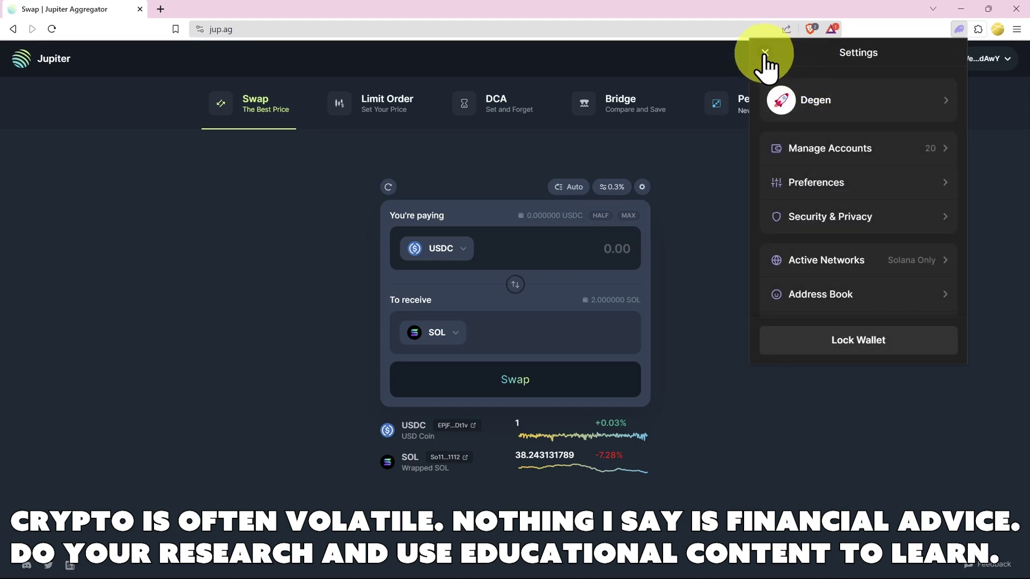
click(765, 53)
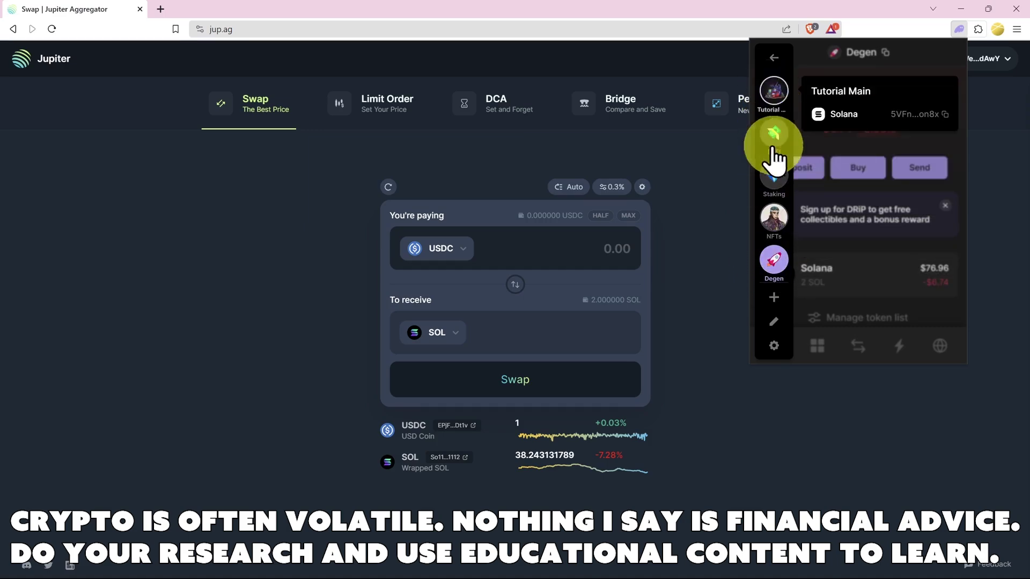
- Accept the perpetuals terms and browse the SOL-PERP trading page with its price chart
click(723, 180)
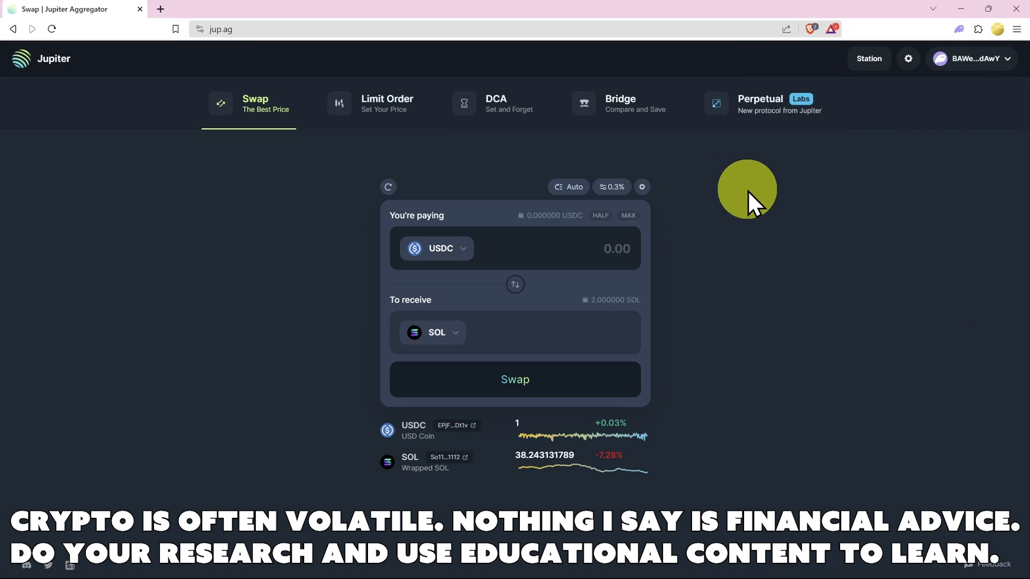
click(763, 109)
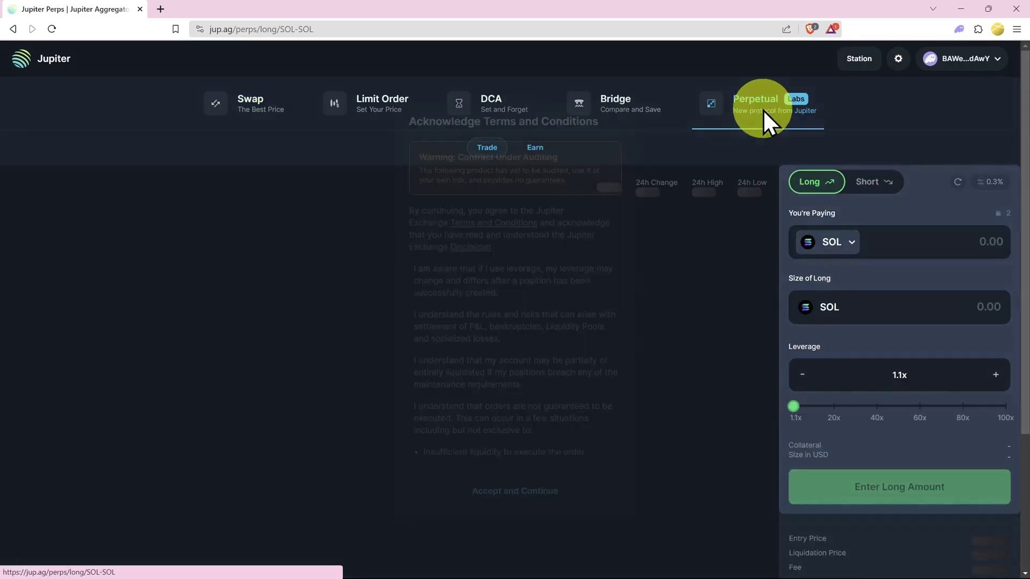
click(504, 493)
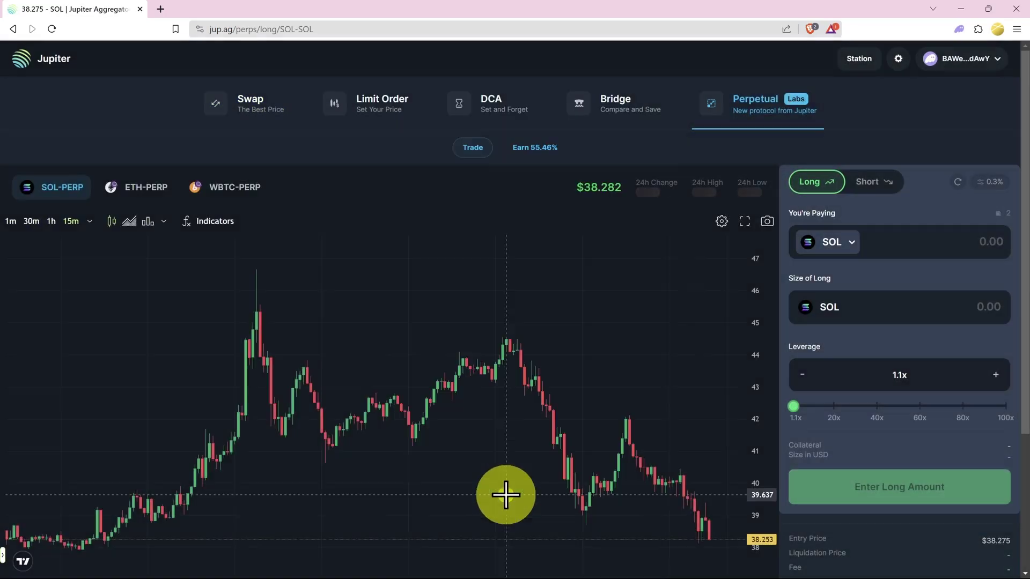
drag(1023, 107, 1013, 156)
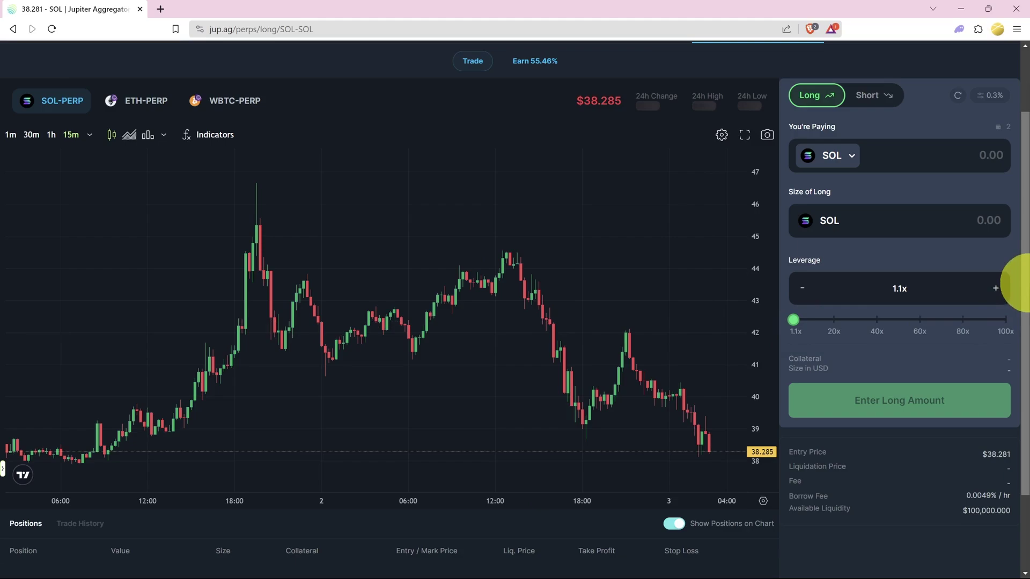
mouse_move(1021, 283)
mouse_down()
mouse_move(1025, 303)
mouse_move(1026, 268)
mouse_up()
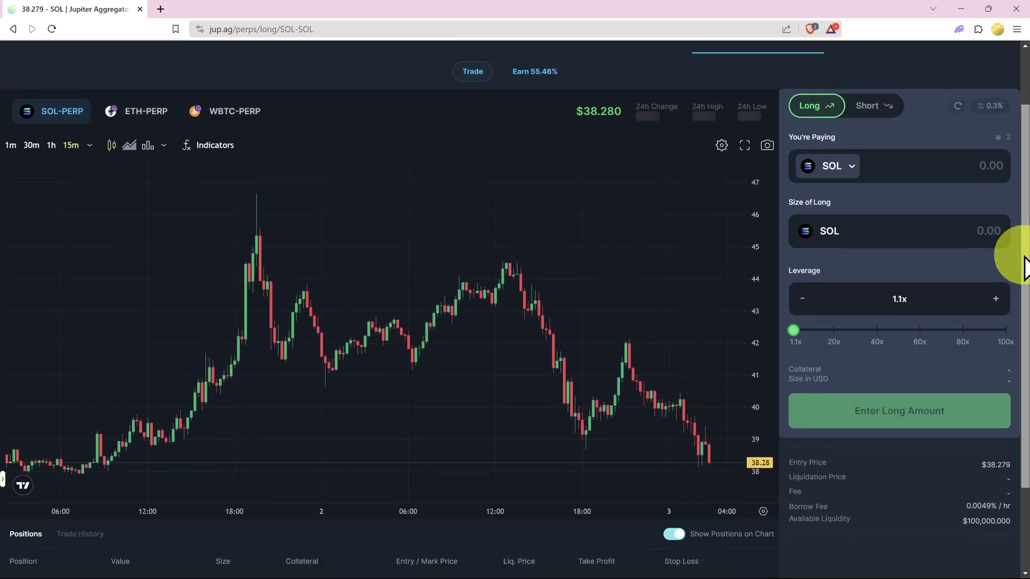
drag(1023, 236, 1022, 156)
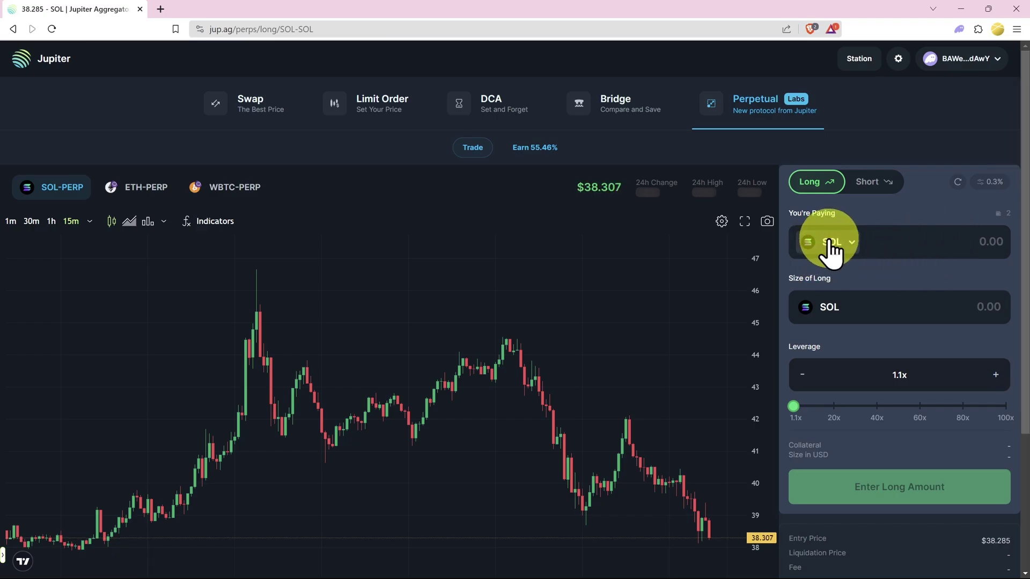
- Switch the order form to Short and enter 1 SOL as the amount paid
click(873, 182)
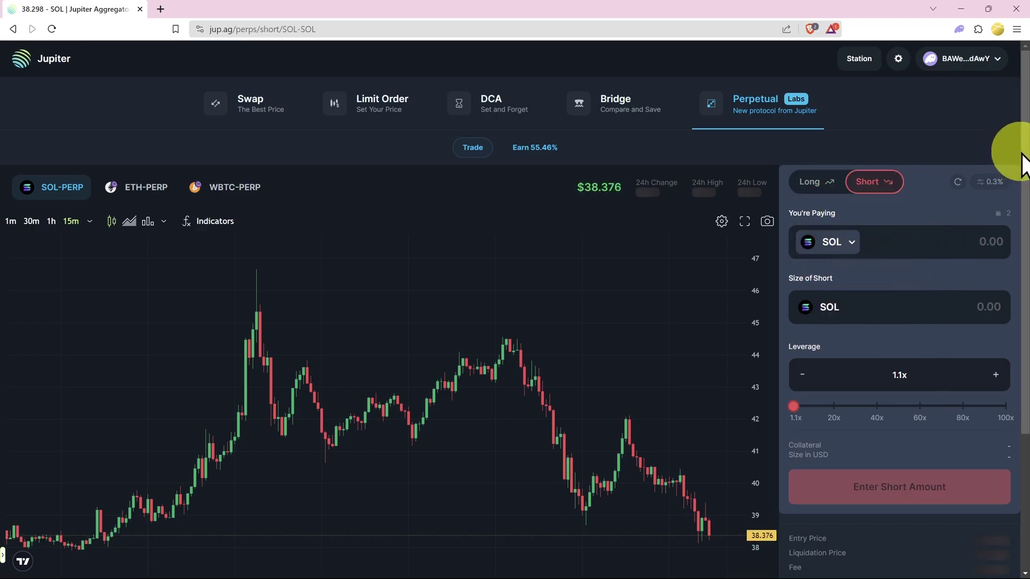
drag(1023, 161, 1025, 191)
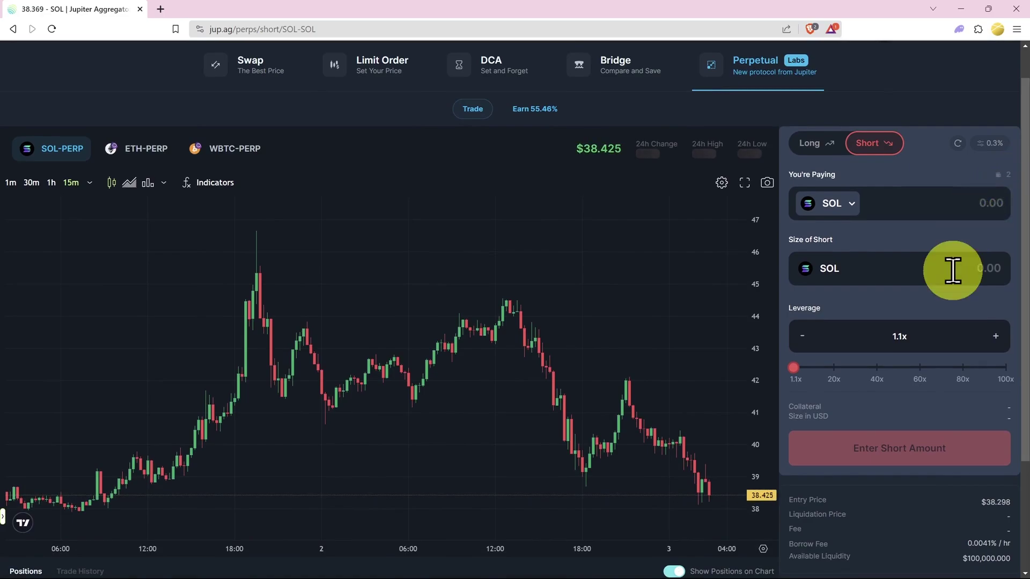
click(977, 203)
text(2)
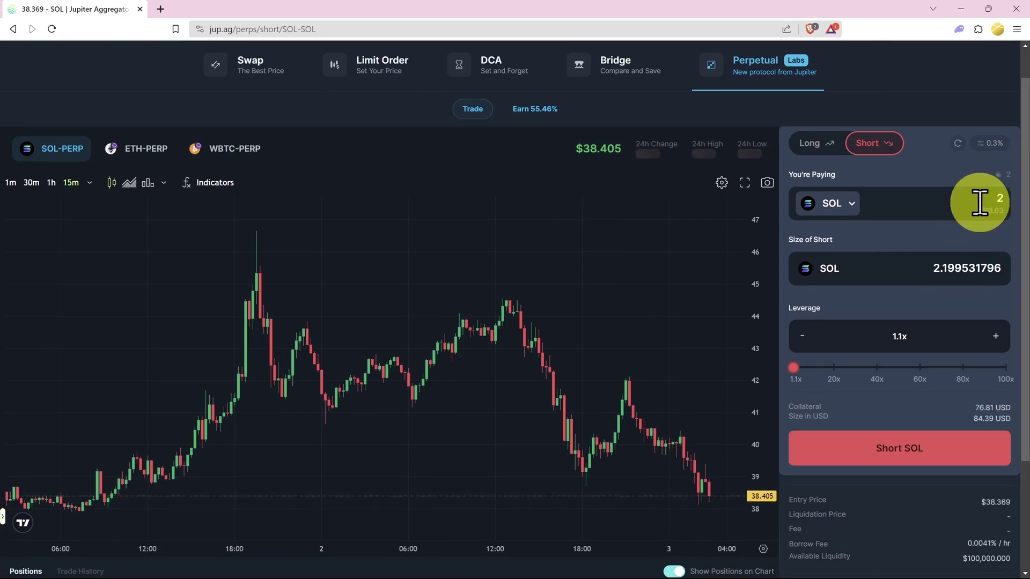
key(BackSpace)
text(1)
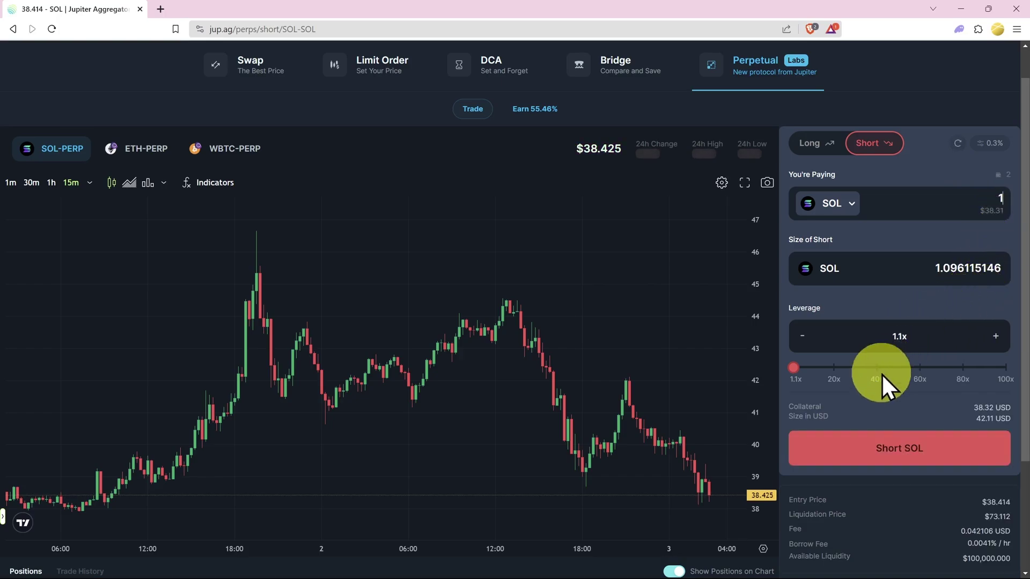
- Set the short's leverage to about 20.2x for a 19.8 SOL position
drag(793, 367, 1020, 382)
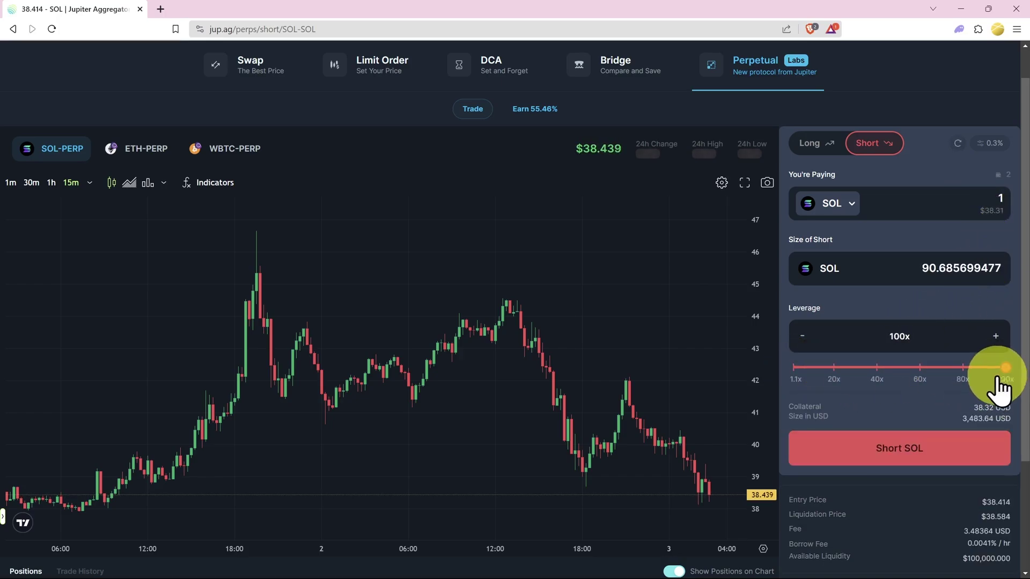
scroll(912, 394, down, 3)
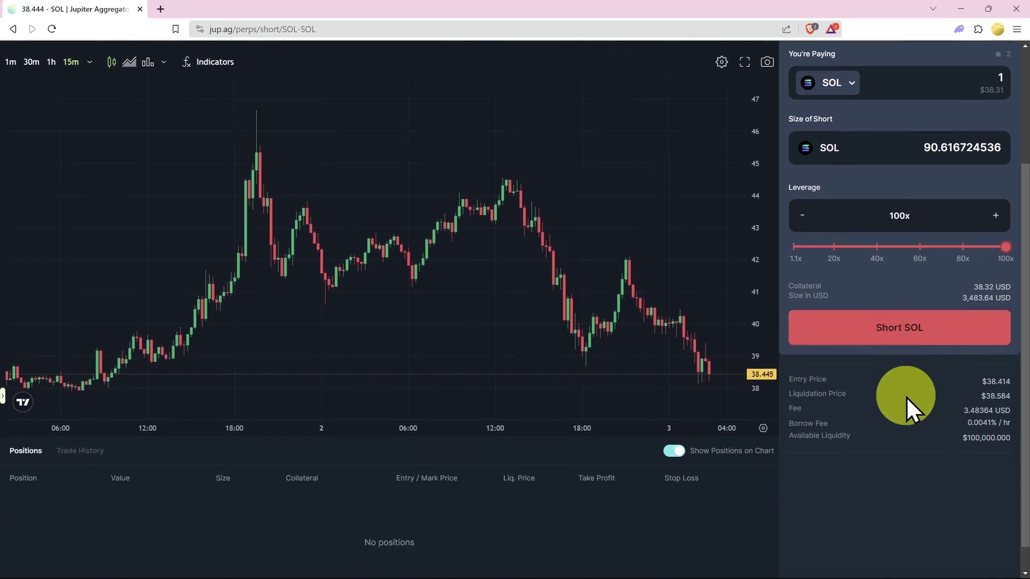
drag(1005, 247, 831, 247)
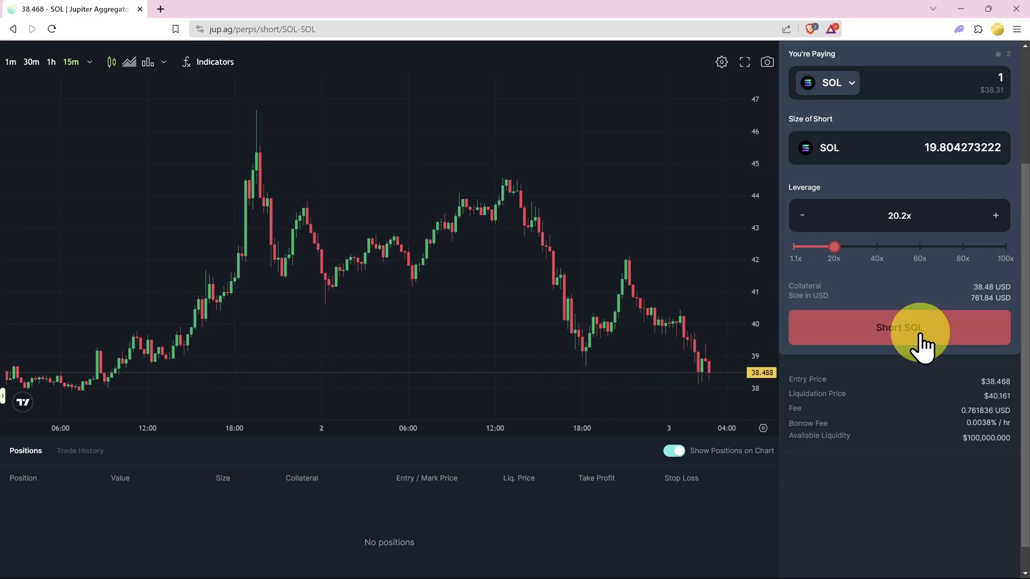
- Submit the SOL short order and approve the transaction in Phantom
click(922, 335)
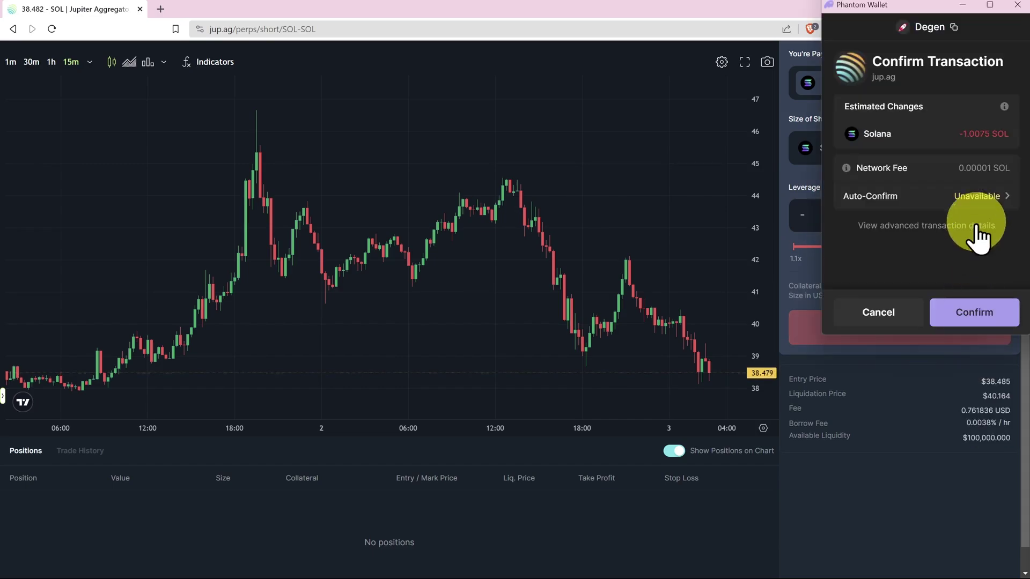
click(977, 195)
click(838, 35)
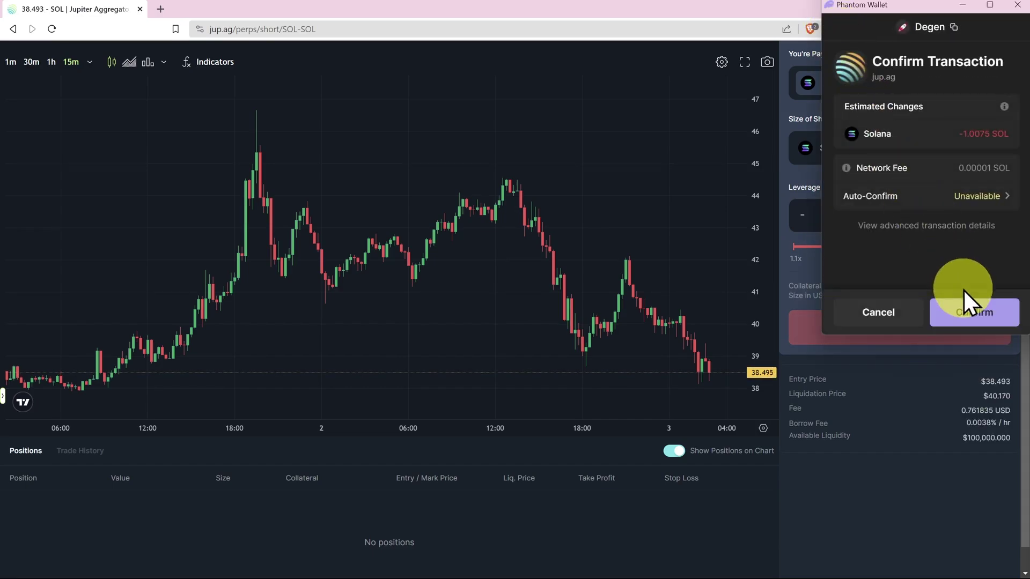
click(976, 316)
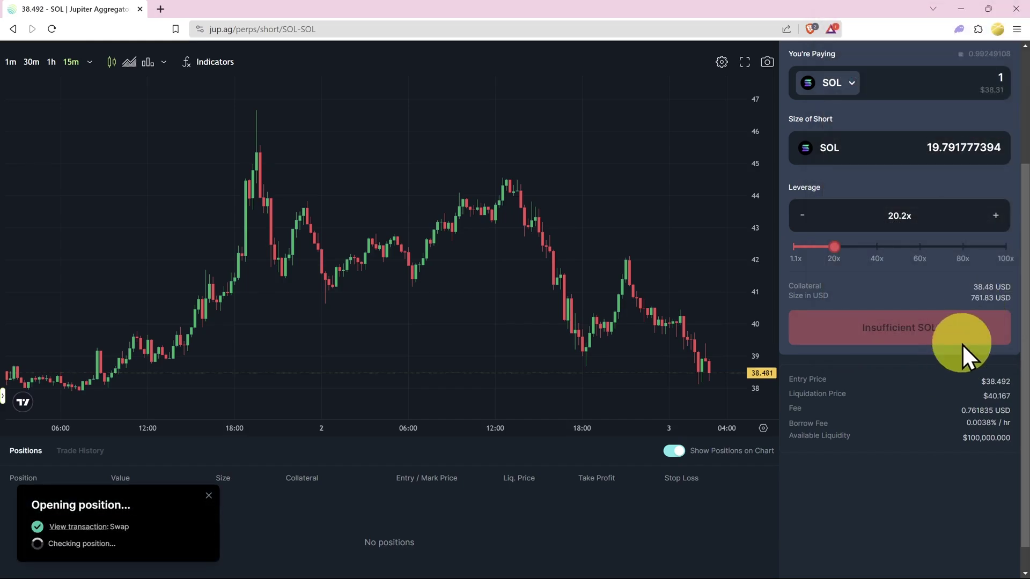
- Review the slippage settings and dismiss the notification to see the new 20.21x short
scroll(932, 335, up, 3)
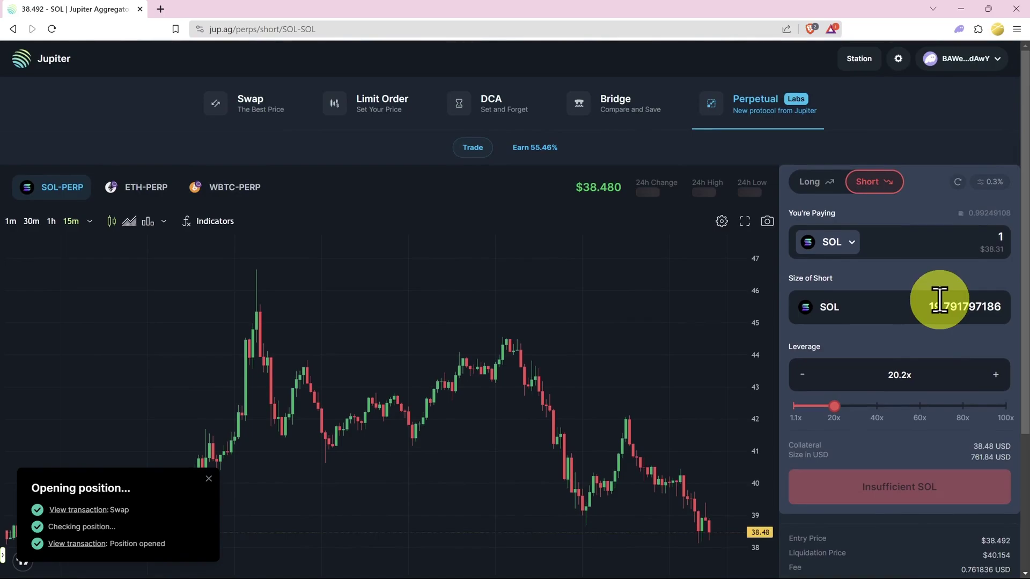
click(979, 185)
click(632, 254)
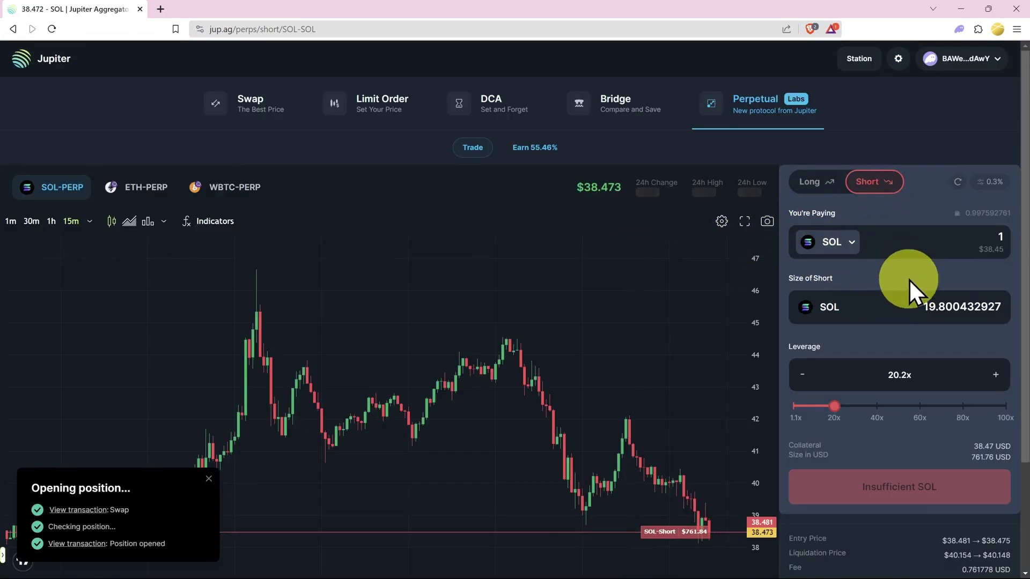
scroll(907, 284, down, 3)
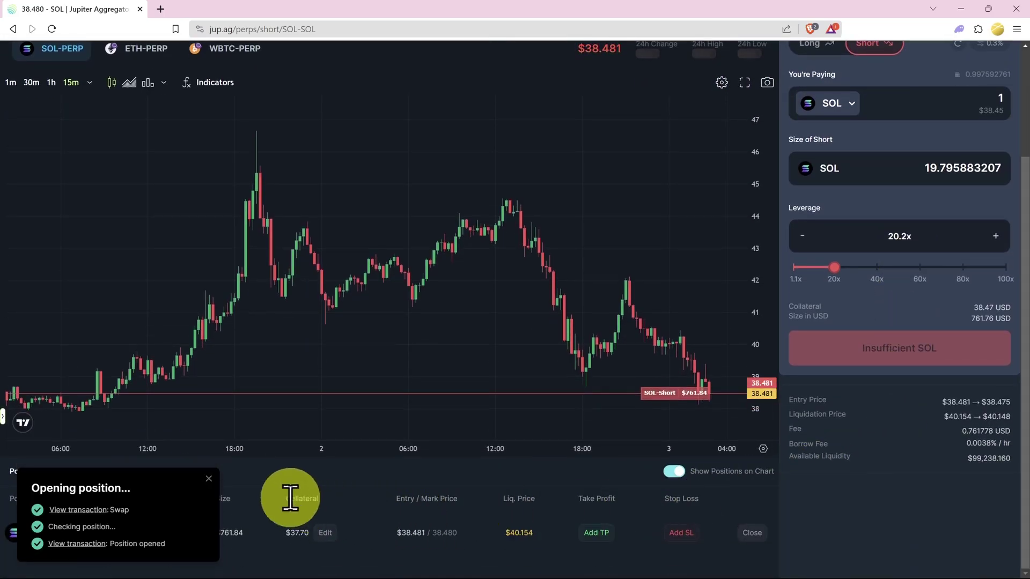
click(209, 479)
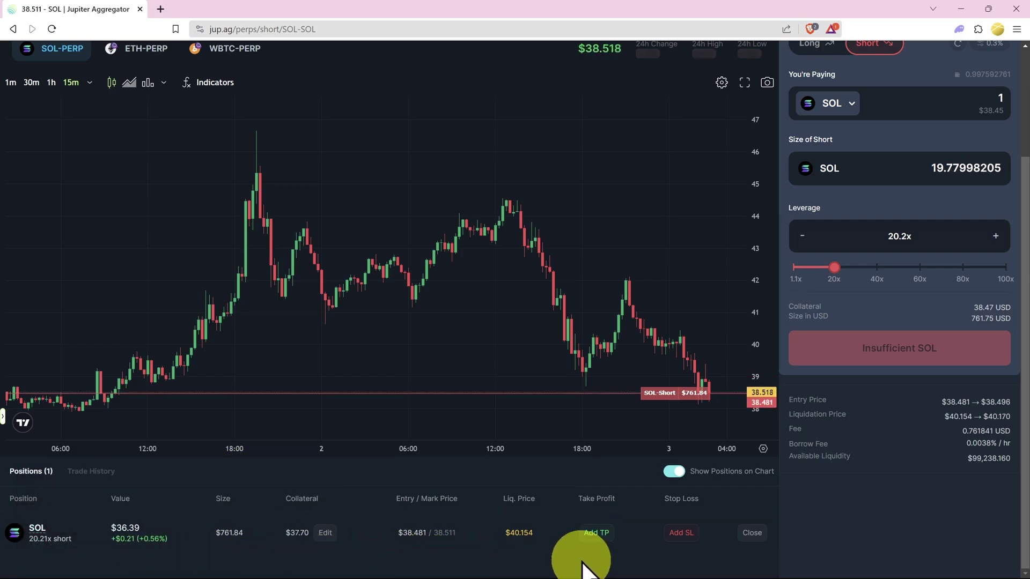
- Enter a $38 take-profit and a $39.50 stop-loss for the SOL short
click(599, 534)
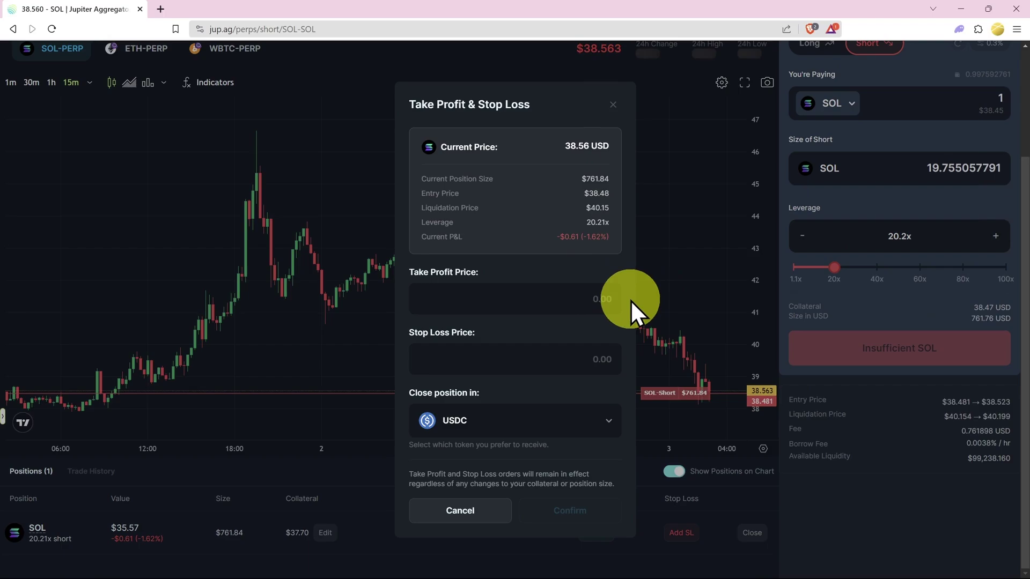
text(38 USD)
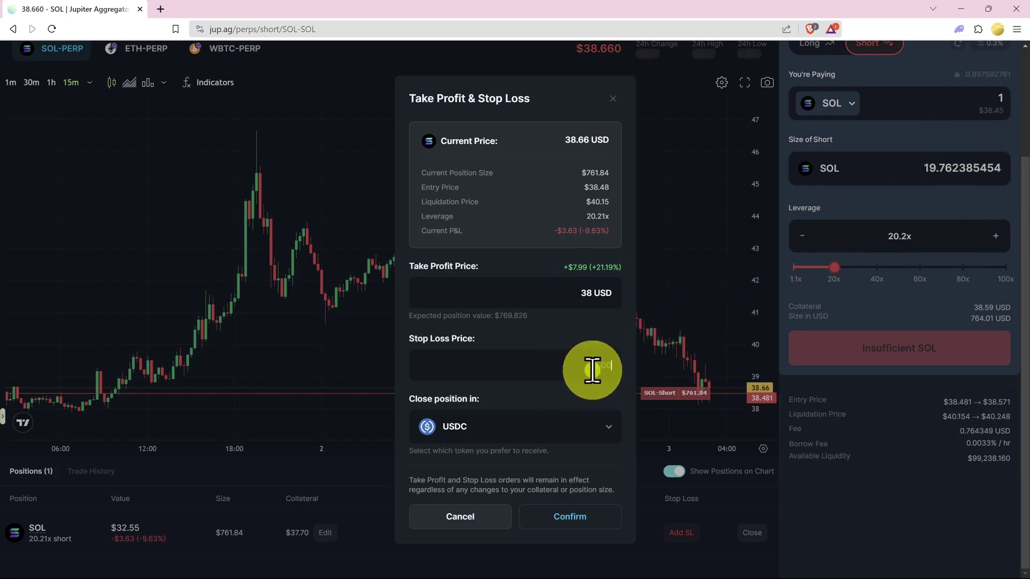
click(609, 365)
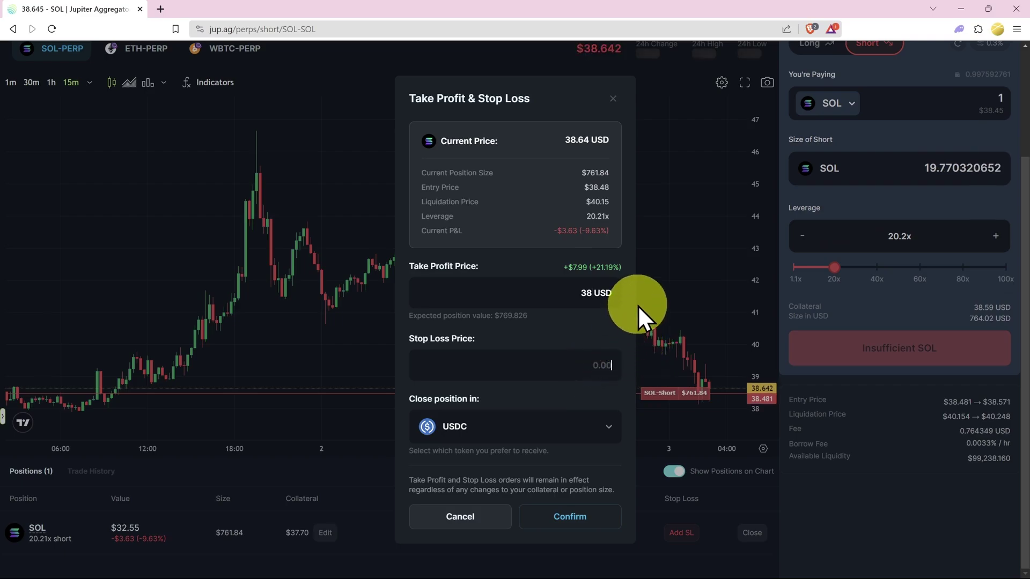
text(39 USD)
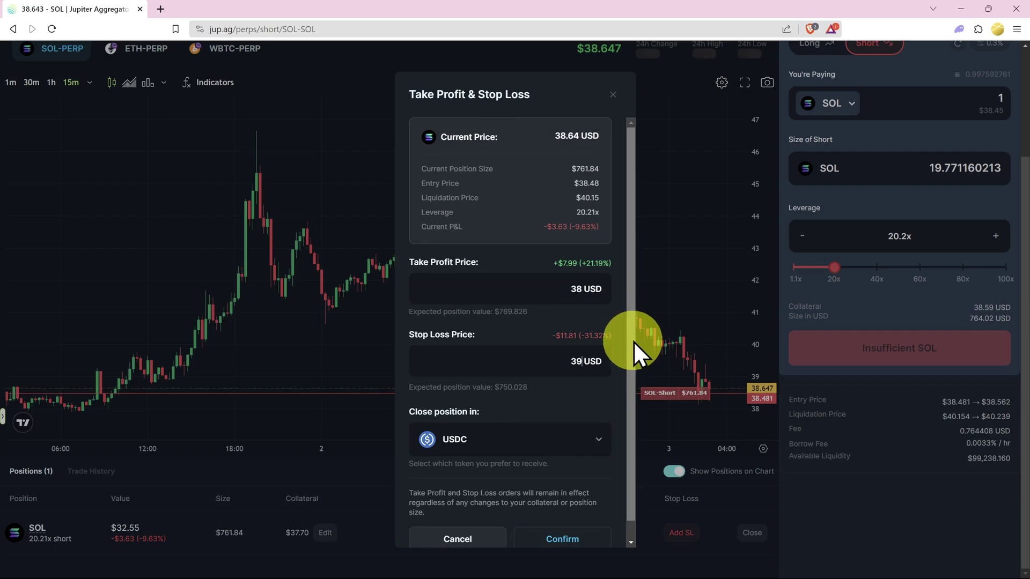
key(BackSpace)
text(9.5)
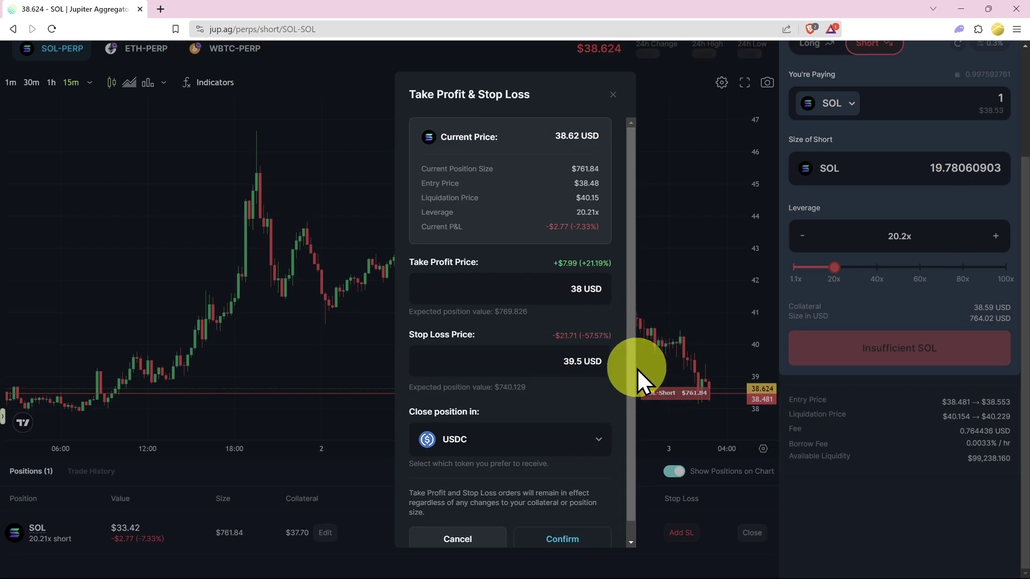
- Set the position to close into SOL, confirm, and approve the TP/SL in Phantom
scroll(611, 386, down, 1)
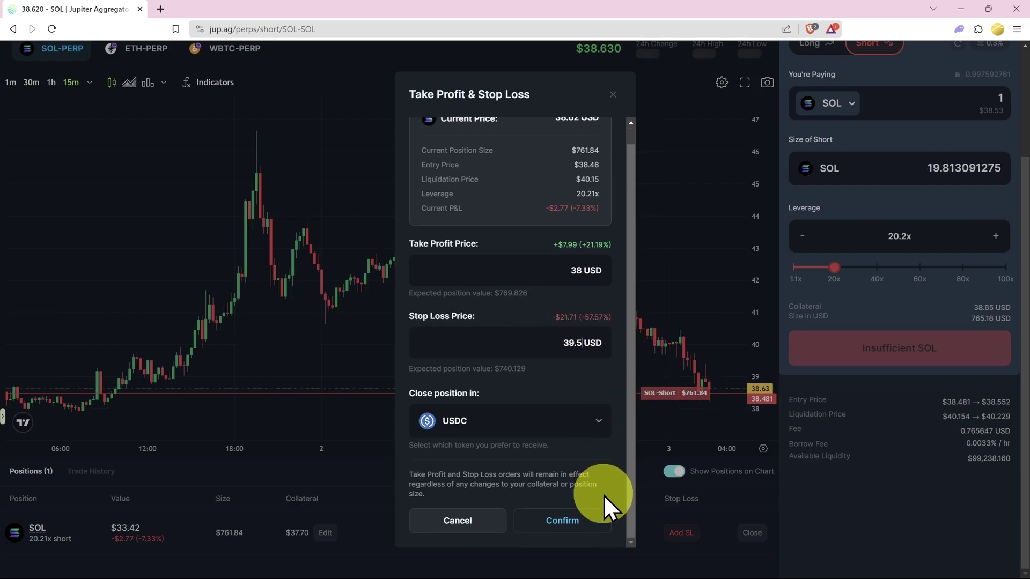
click(573, 433)
click(549, 230)
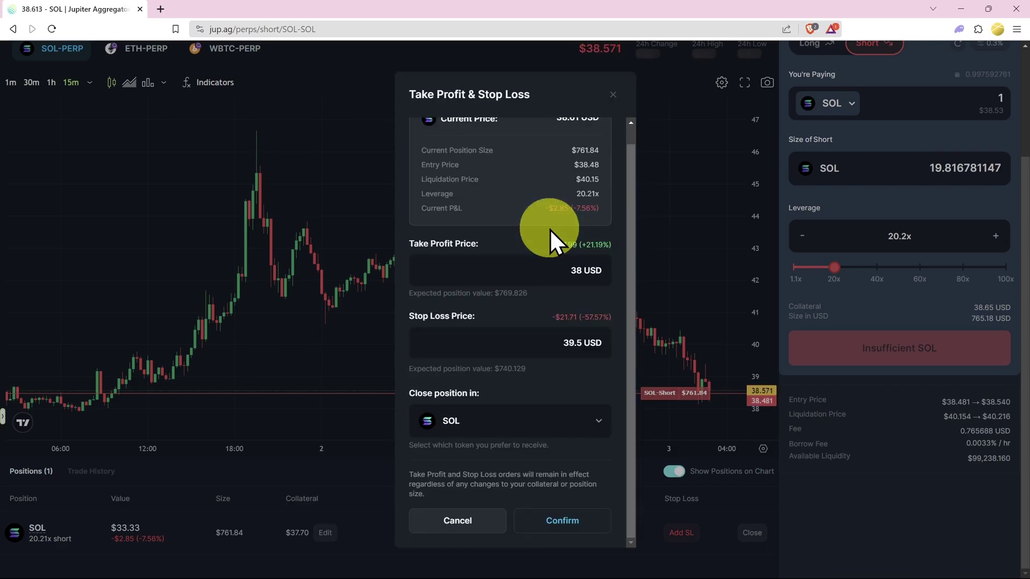
click(582, 528)
click(973, 314)
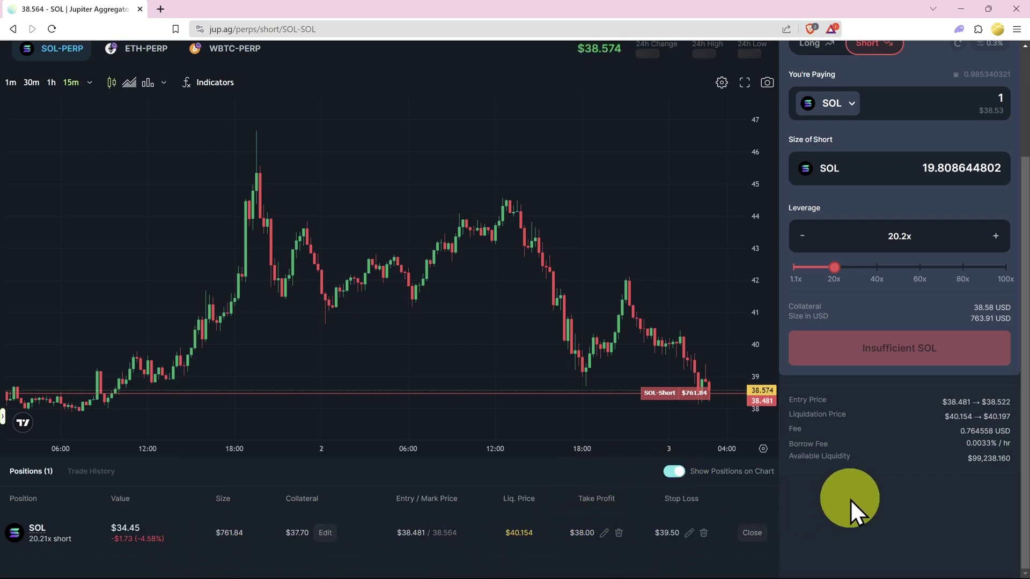
- Switch the order form to Long and enter 0.5 SOL as the payment
scroll(849, 498, up, 3)
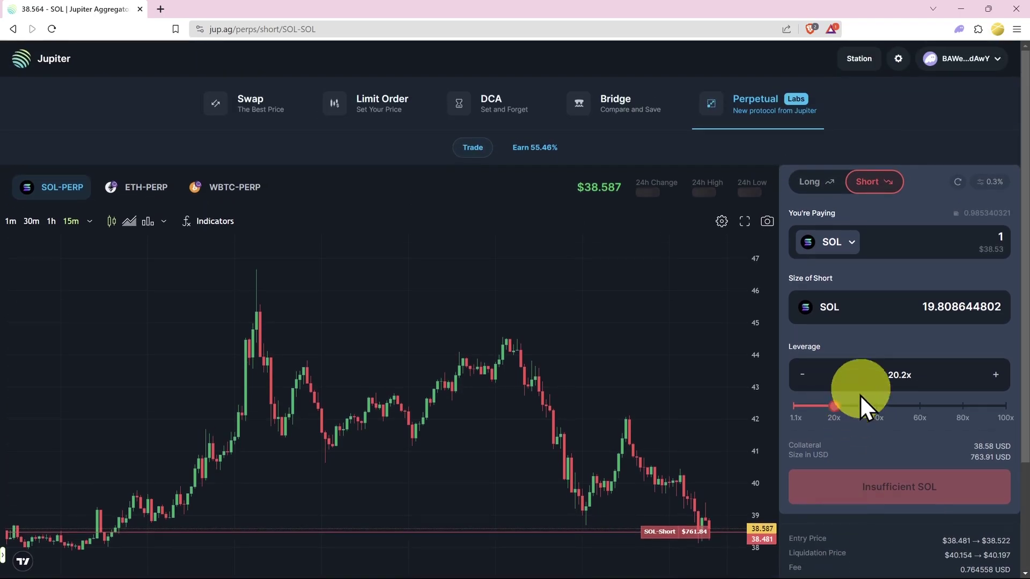
click(815, 183)
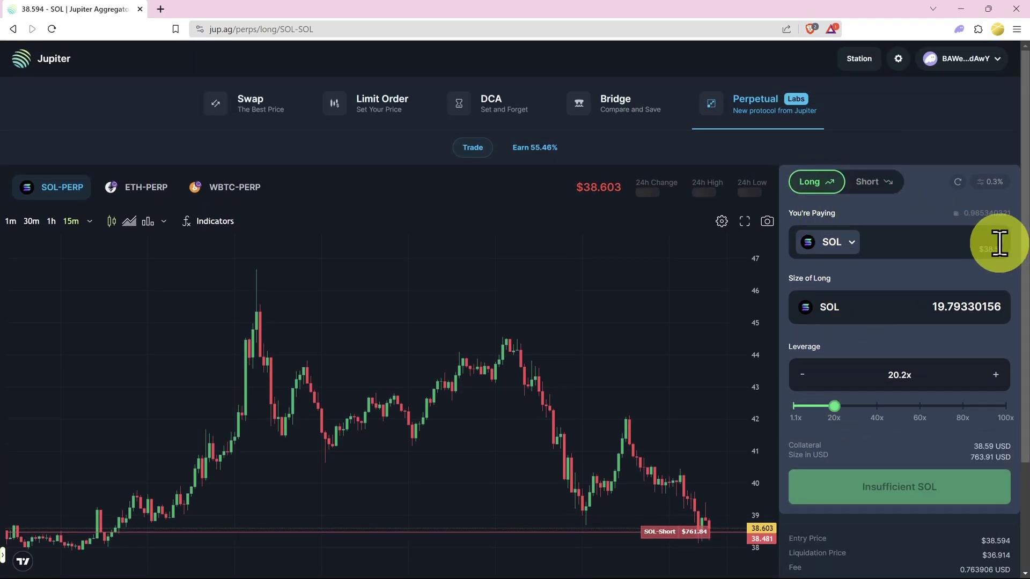
key(BackSpace)
text(0.5)
- Adjust the leverage slider until the long is at 40.4x
scroll(985, 339, down, 3)
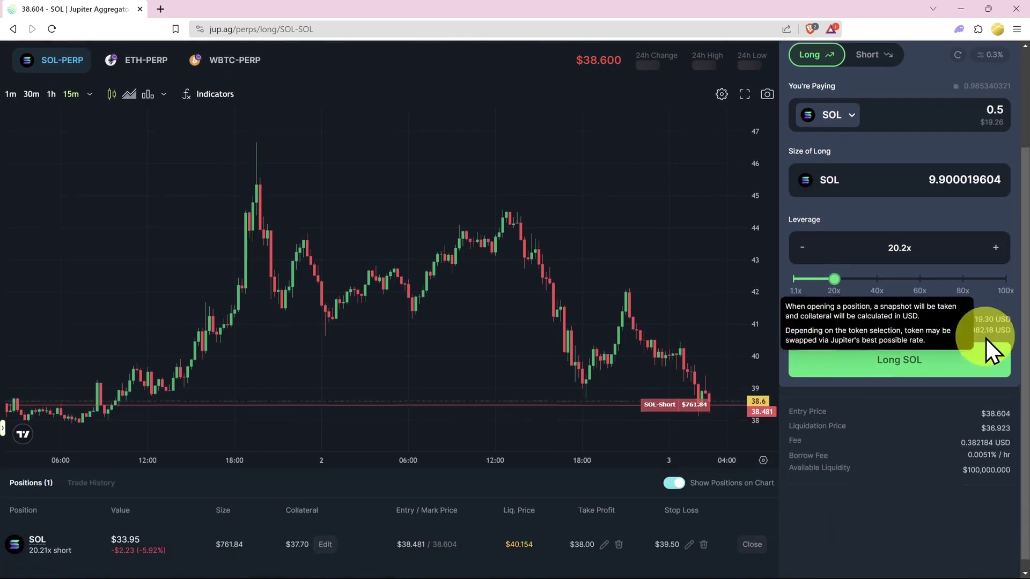
drag(832, 268, 806, 278)
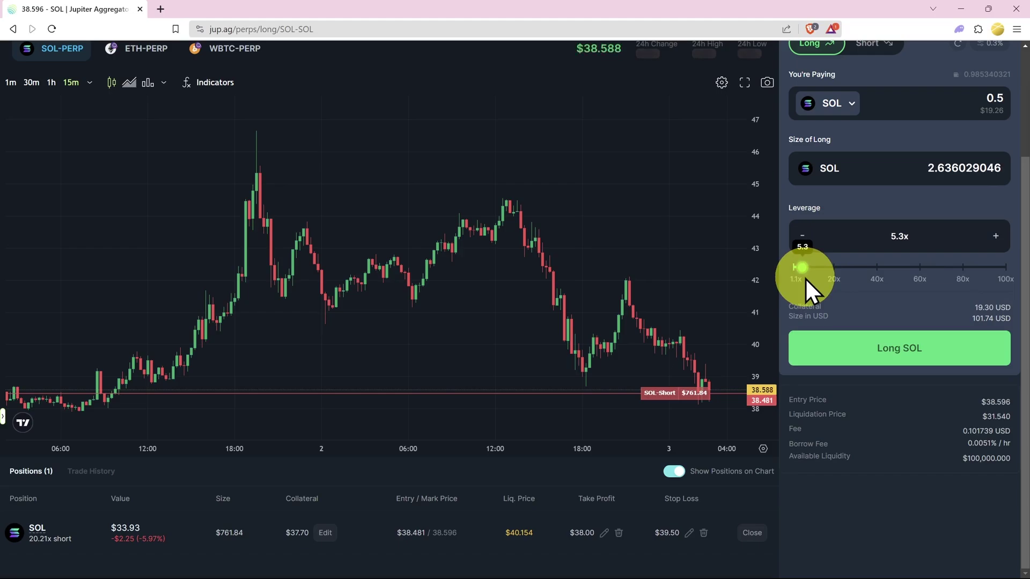
drag(805, 278, 1008, 285)
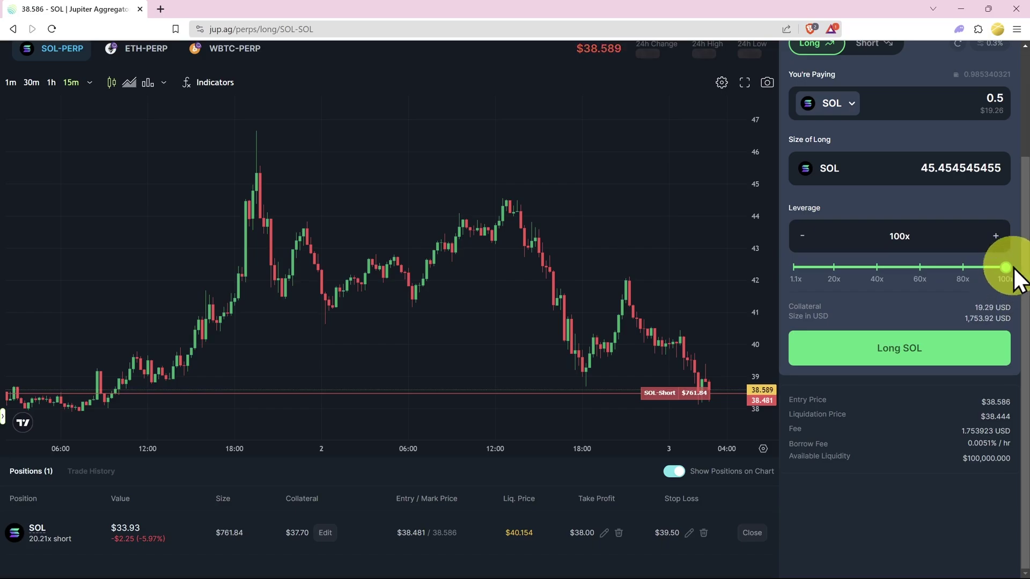
mouse_move(1001, 267)
drag(1001, 266, 877, 274)
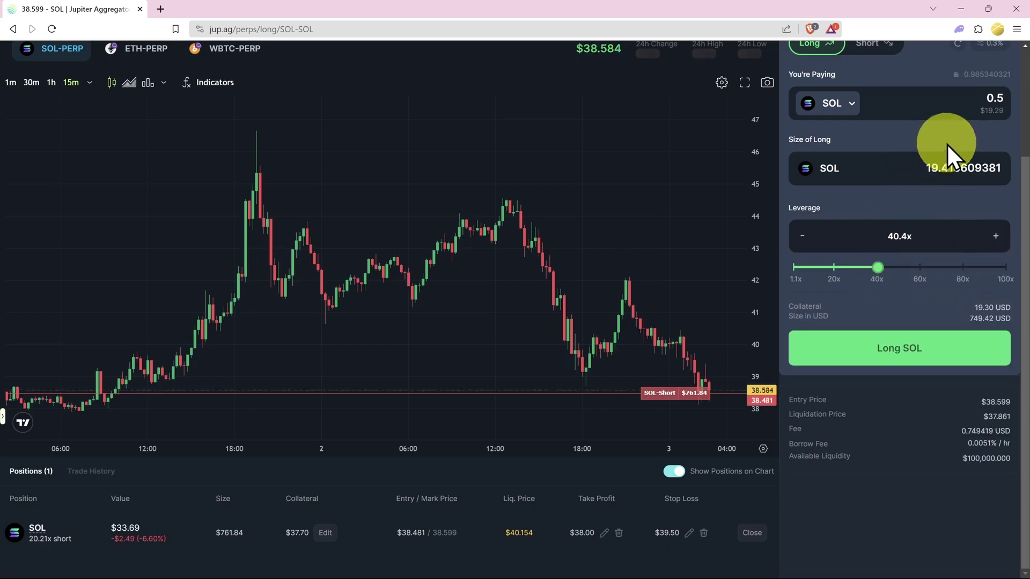
- Change the payment to 0.2 SOL and submit the Long SOL order
double_click(994, 102)
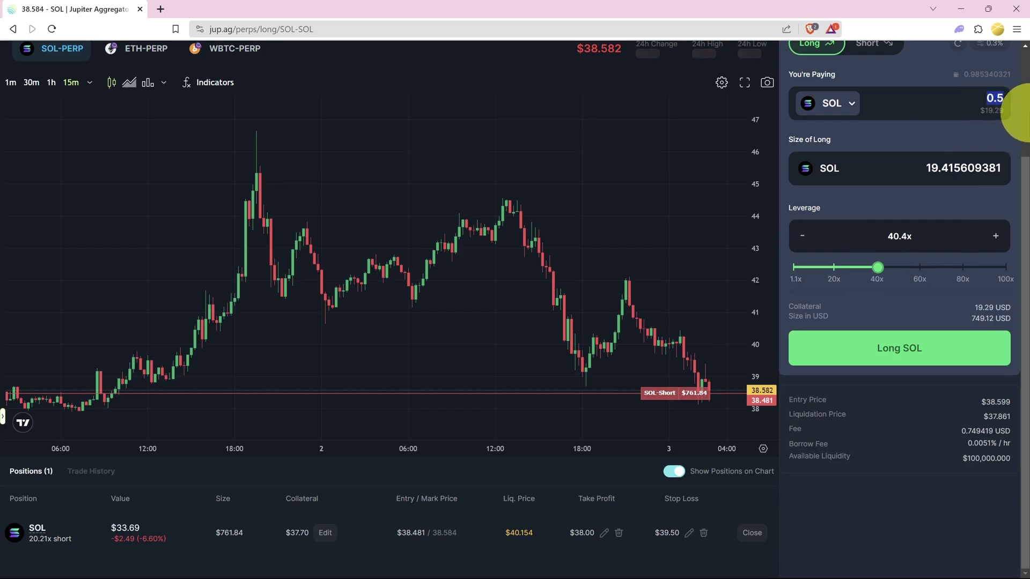
text(0.2)
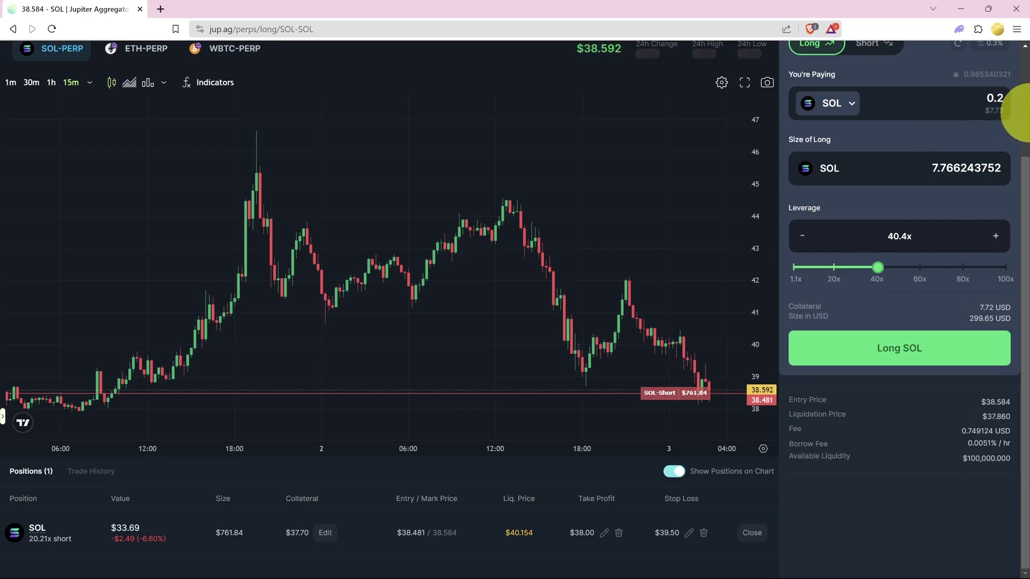
click(911, 350)
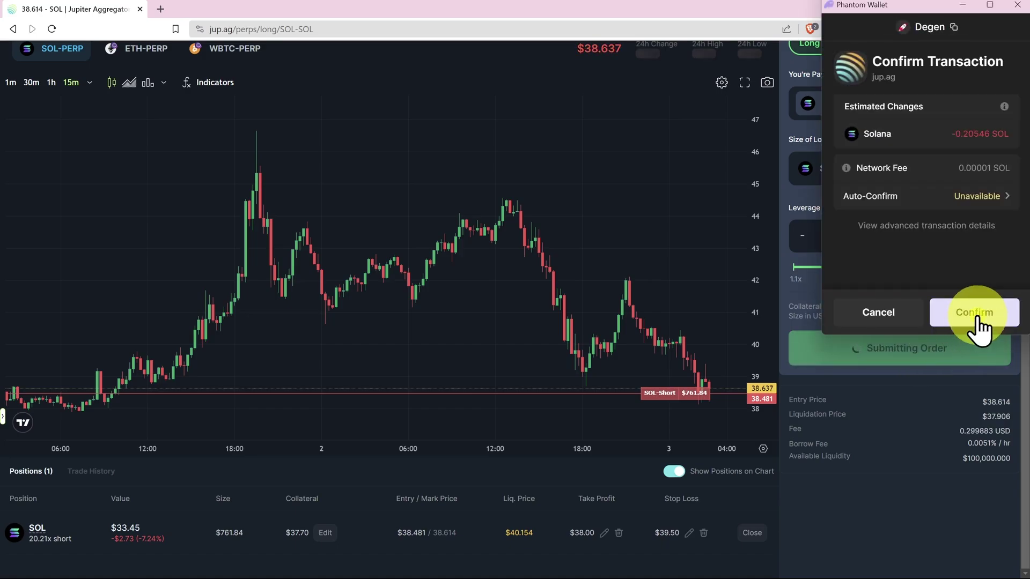
- Approve the long in Phantom and view the 40.37x SOL long in the Positions table
click(975, 317)
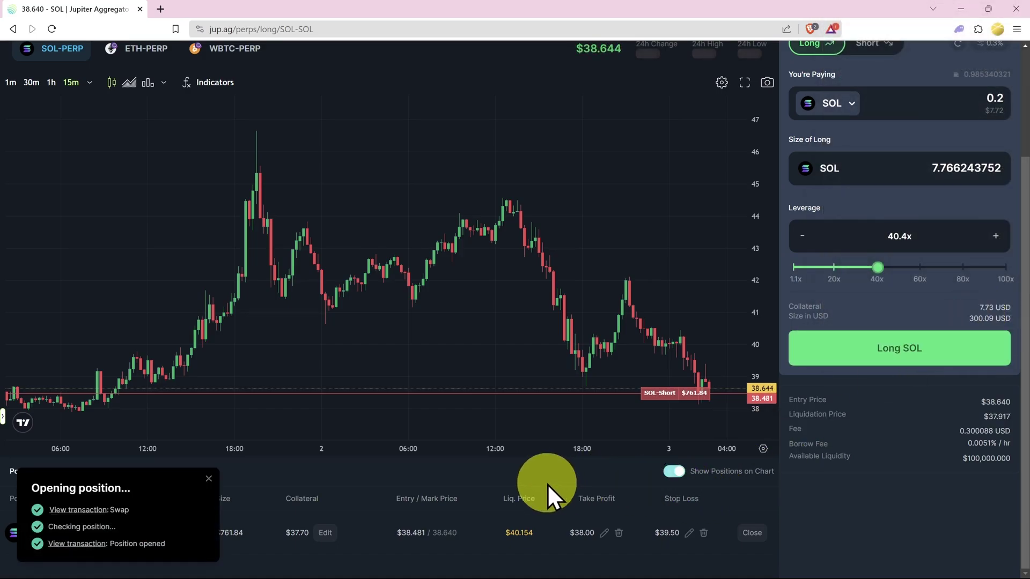
scroll(263, 482, down, 1)
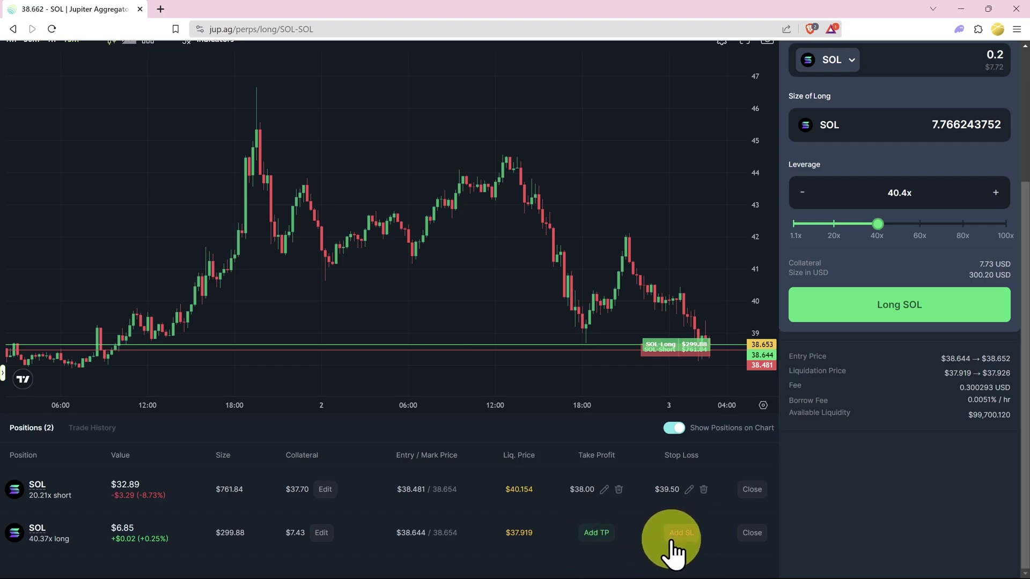
scroll(670, 543, up, 3)
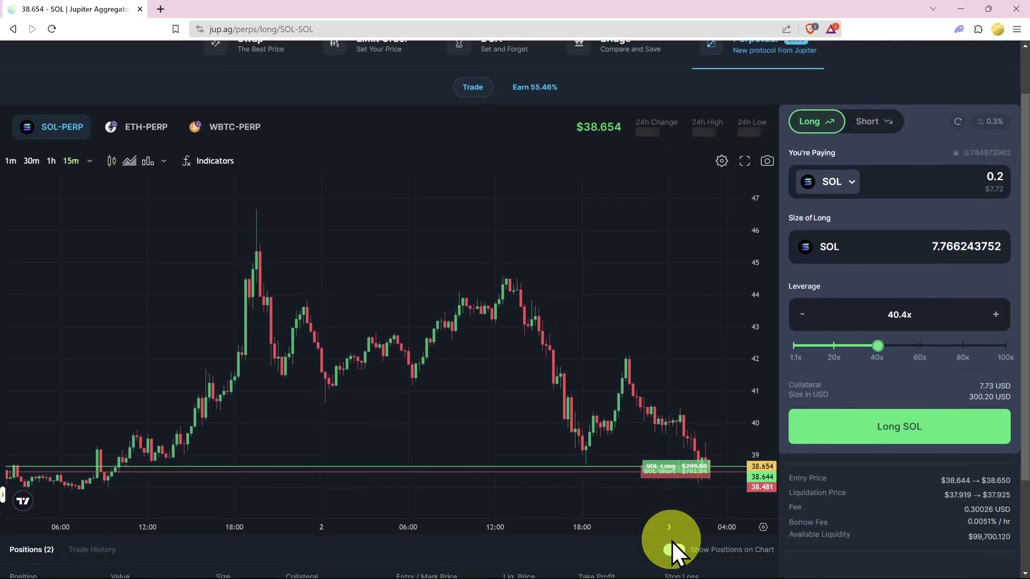
scroll(685, 510, down, 3)
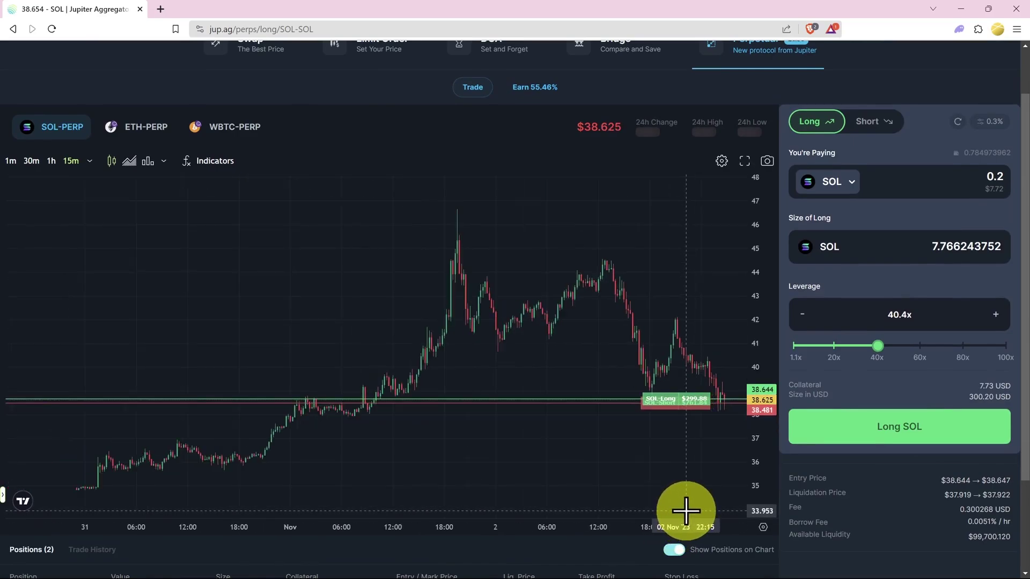
scroll(847, 514, down, 3)
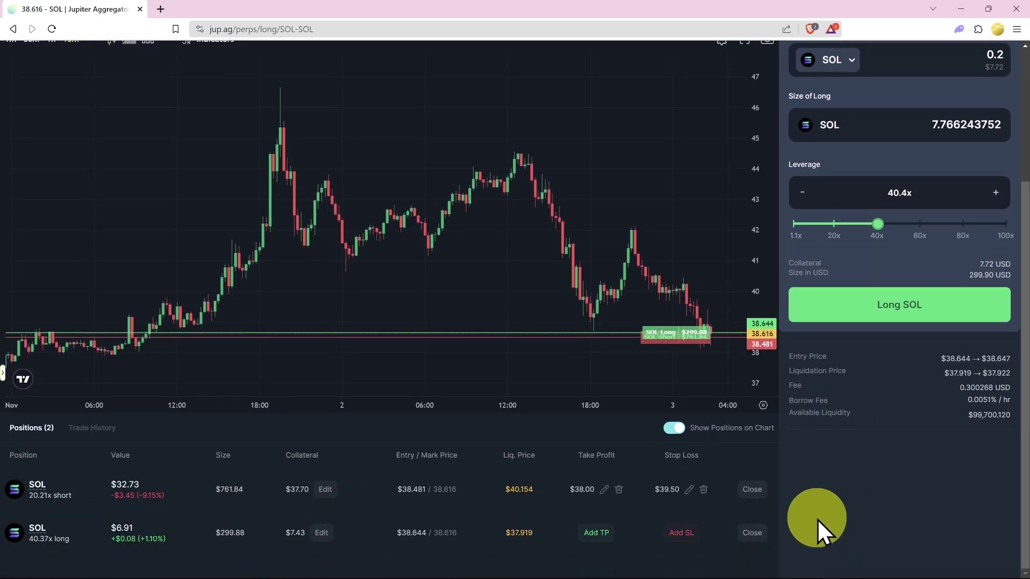
click(756, 491)
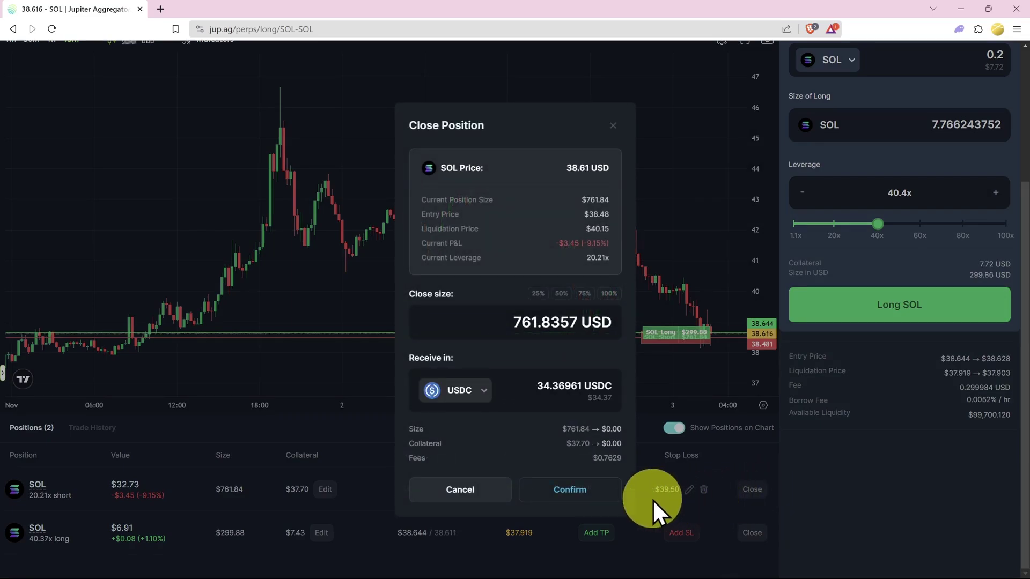
click(561, 492)
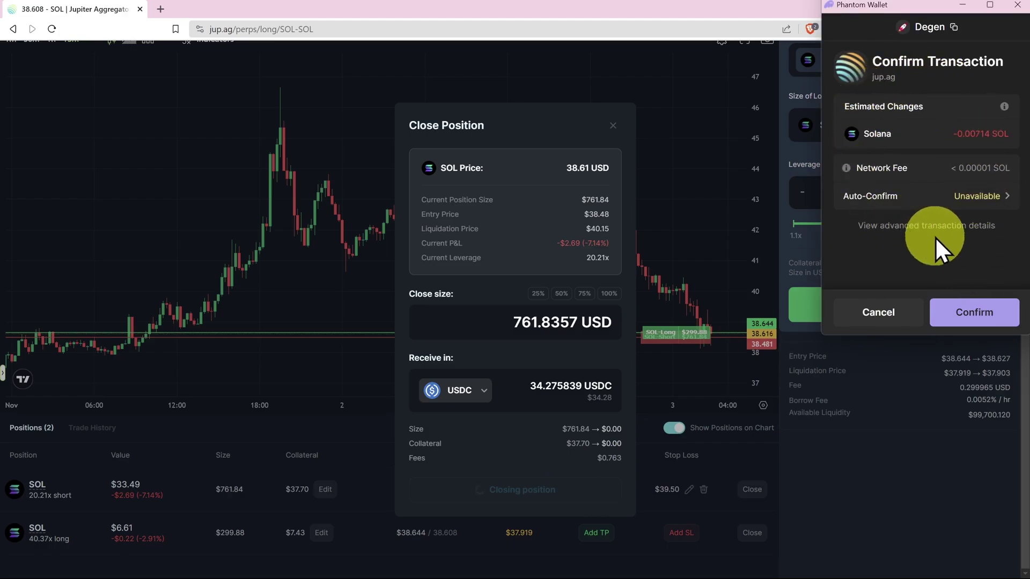
click(891, 314)
click(488, 491)
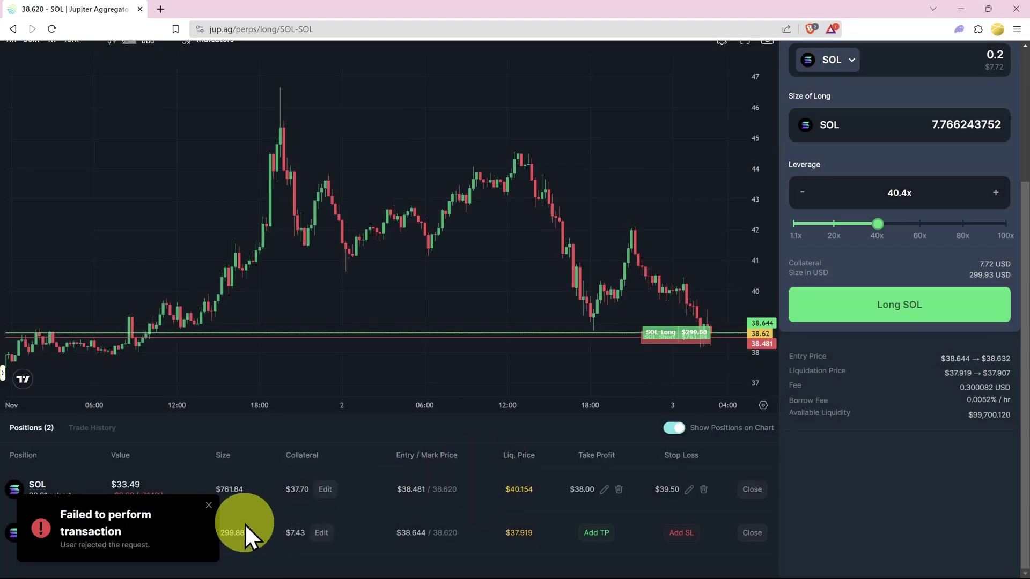
click(209, 506)
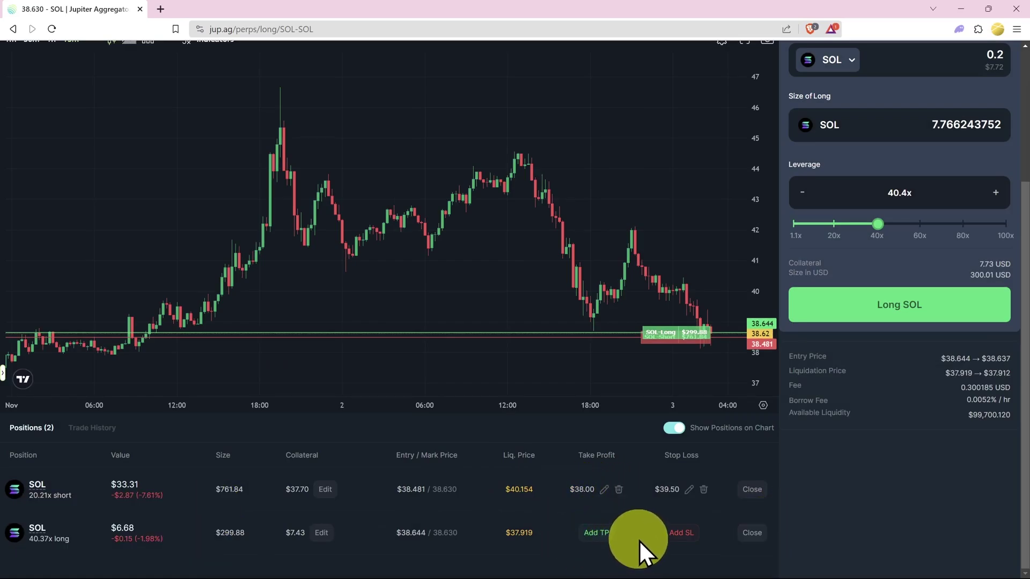
- Give the 40x SOL long a $39 take-profit and $38 stop-loss, approving in Phantom
click(596, 536)
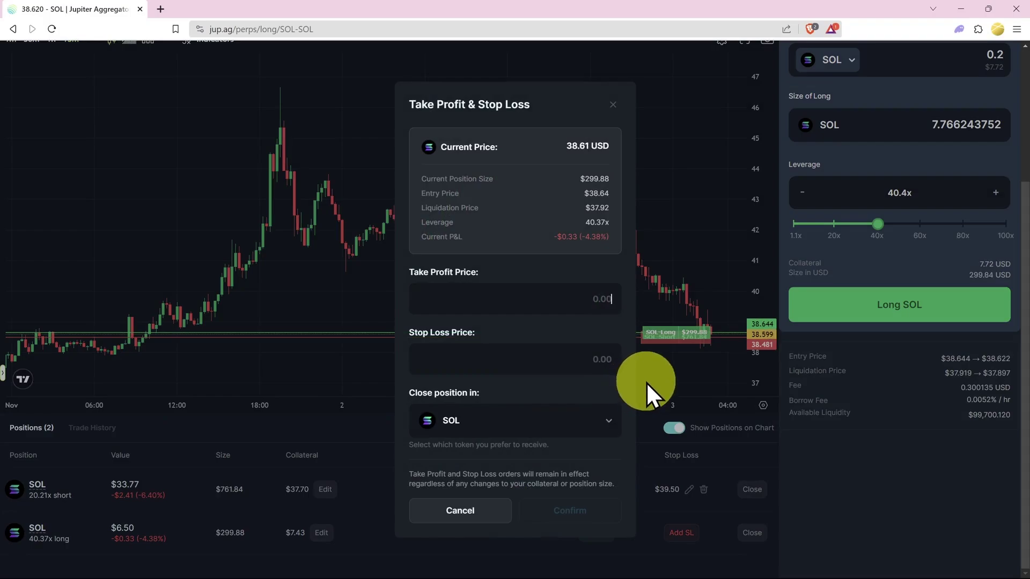
text(39 USD)
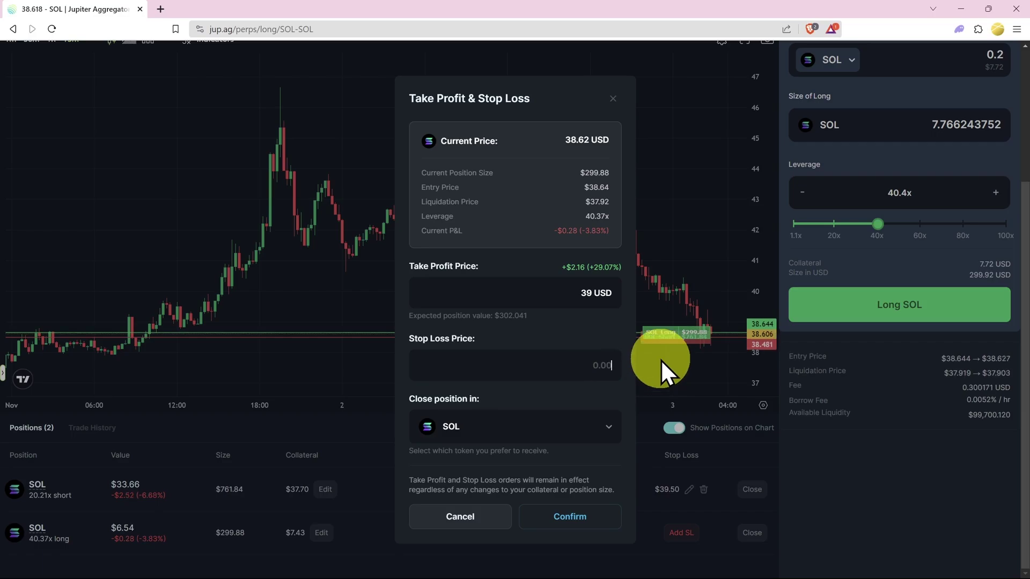
text(38 USD)
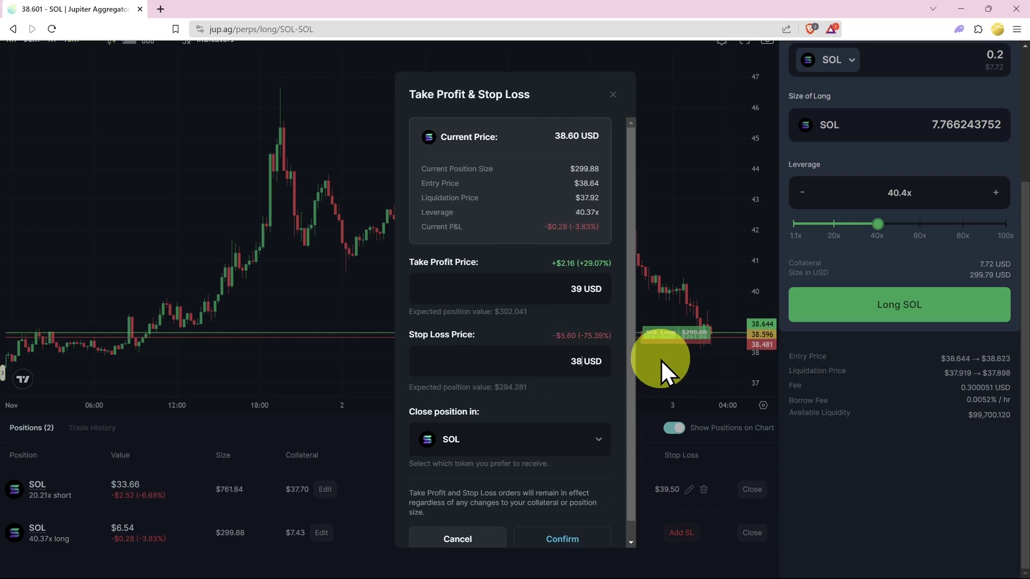
click(571, 538)
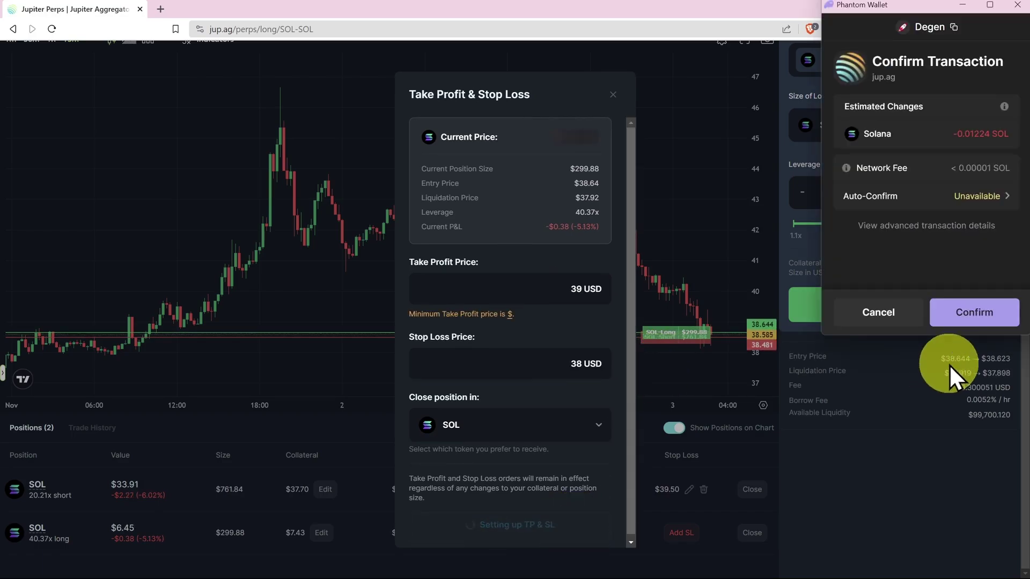
click(984, 317)
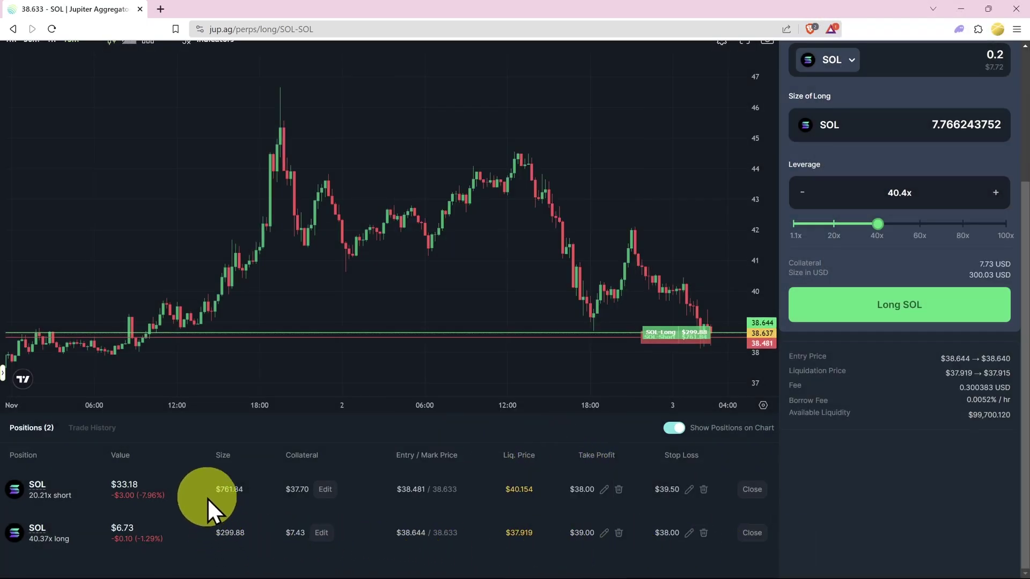
- Scroll the page and pan the SOL chart to earlier candles, then return to the latest
scroll(819, 536, up, 4)
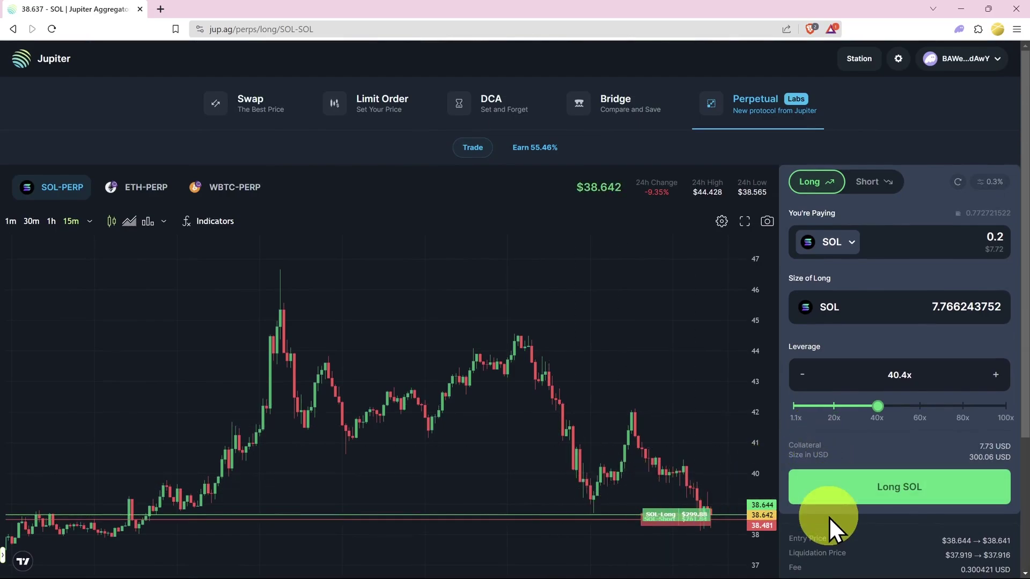
scroll(829, 517, down, 4)
scroll(829, 520, up, 4)
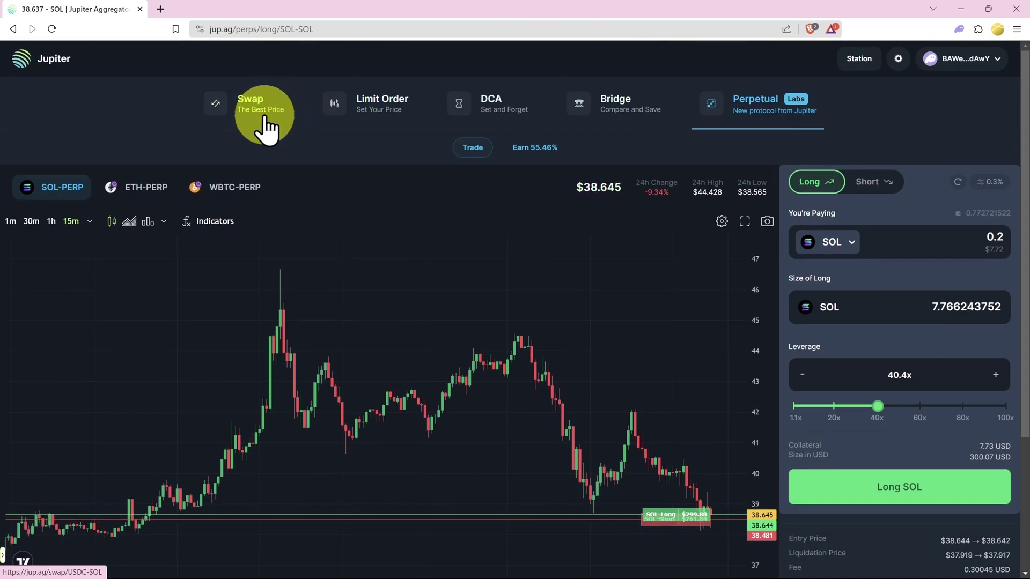
scroll(877, 138, down, 4)
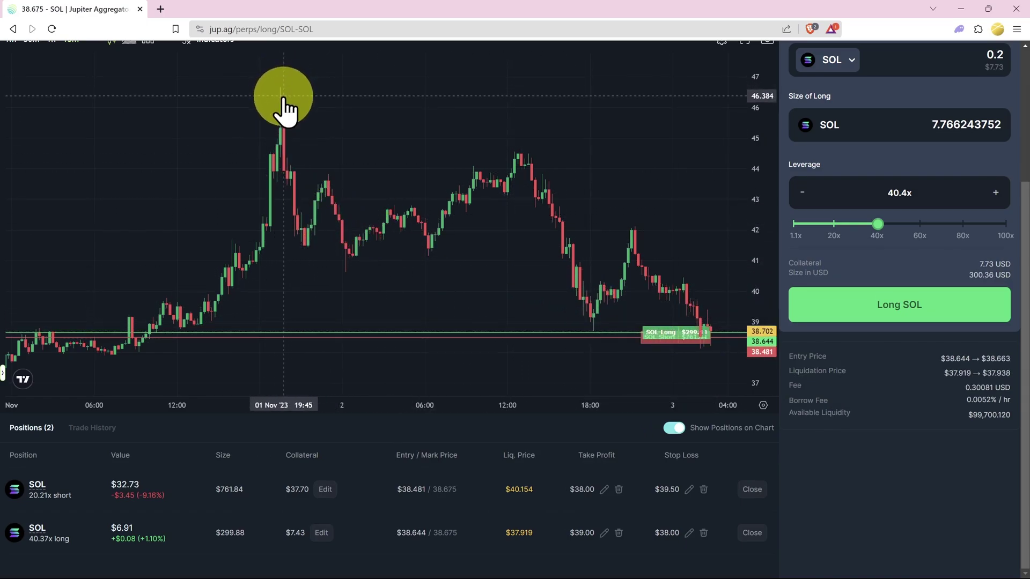
drag(506, 230, 414, 219)
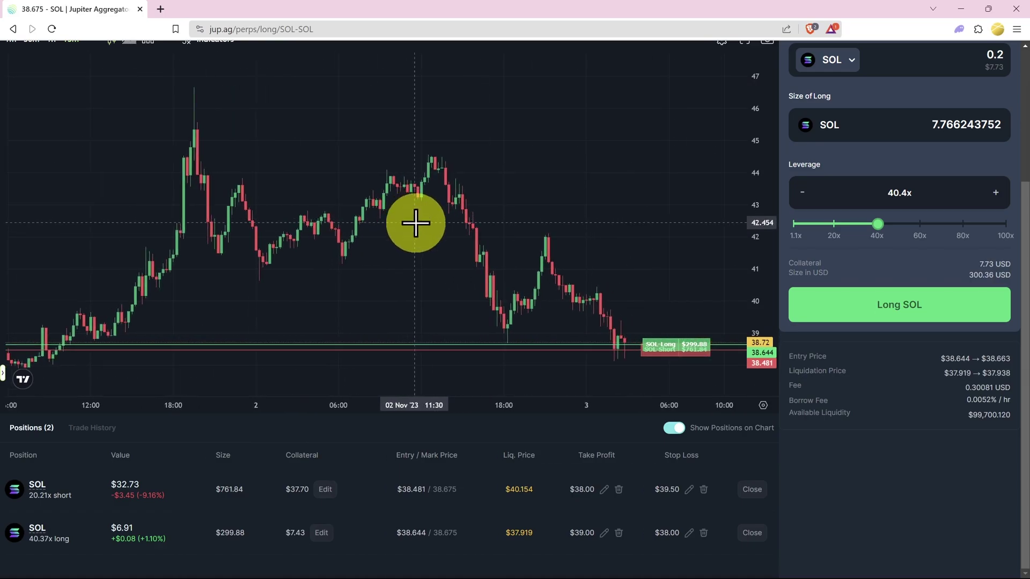
scroll(416, 230, down, 2)
scroll(456, 235, up, 1)
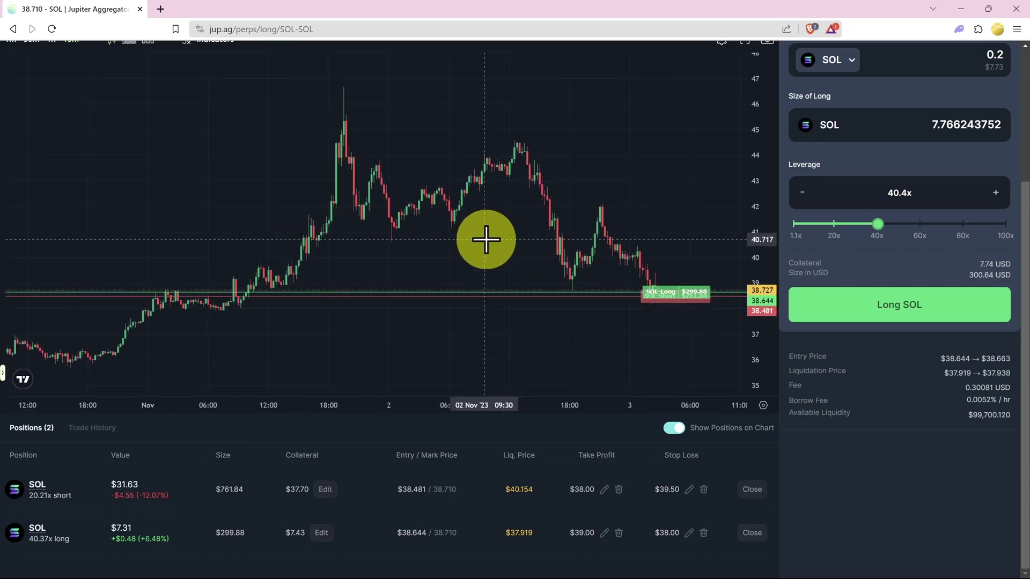
scroll(409, 211, down, 3)
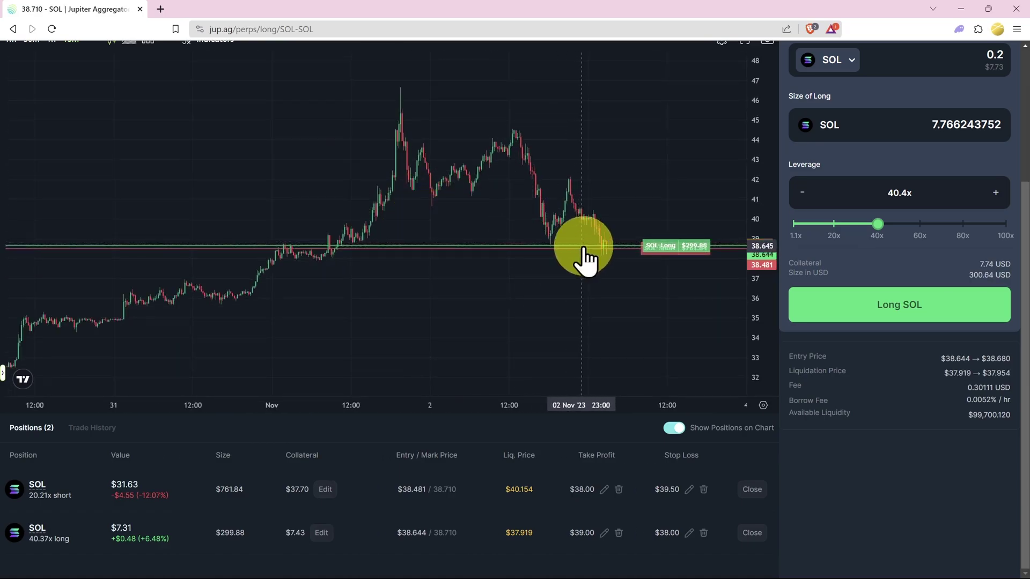
click(724, 378)
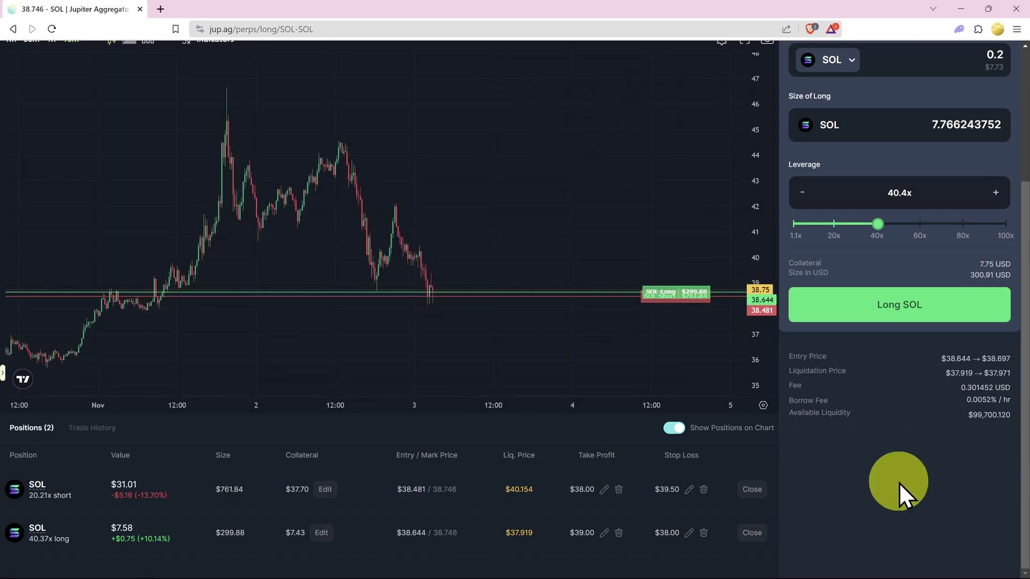
- Switch the perpetuals market via ETH-PERP to WBTC-PERP
scroll(899, 481, up, 3)
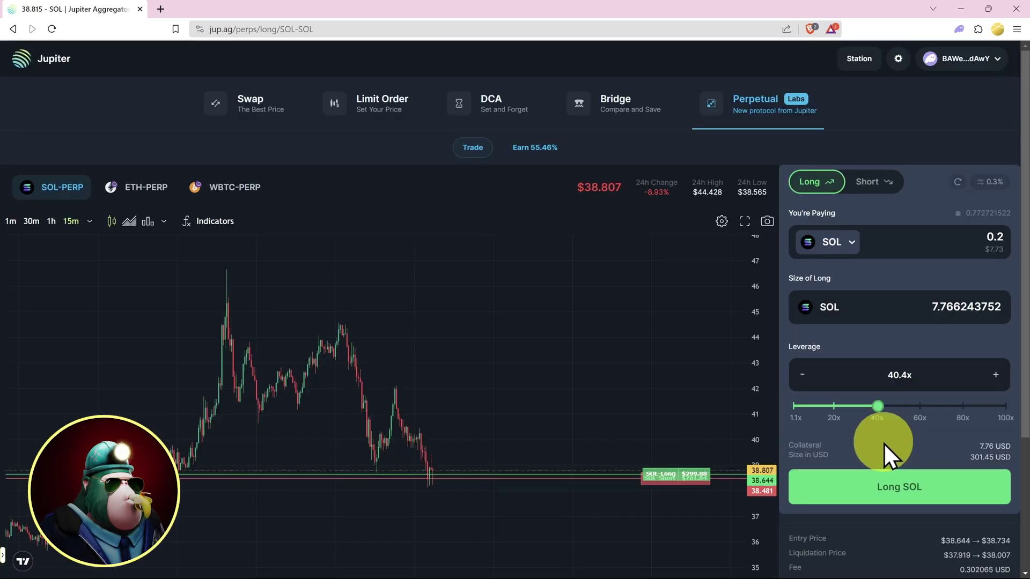
click(144, 194)
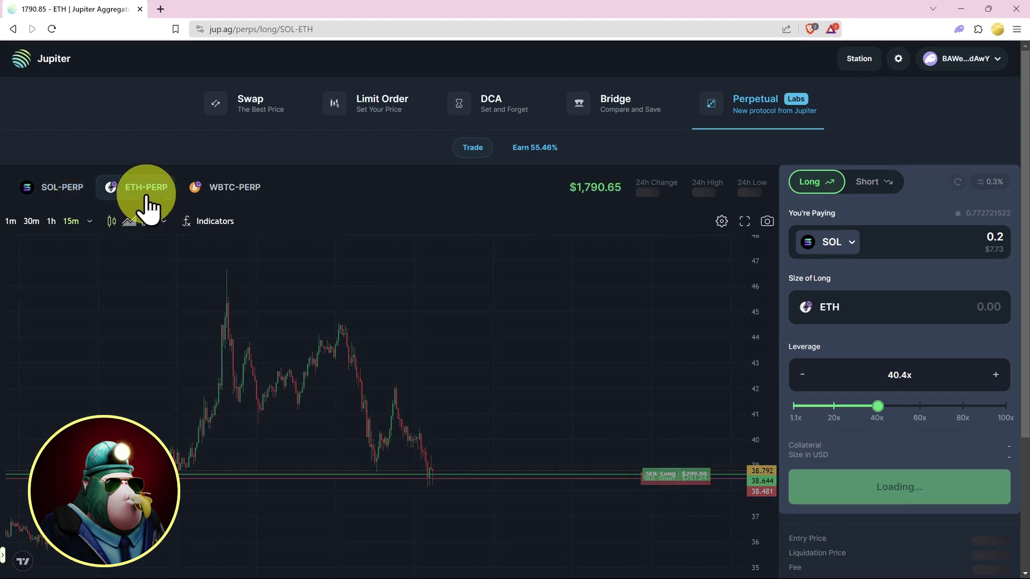
click(224, 201)
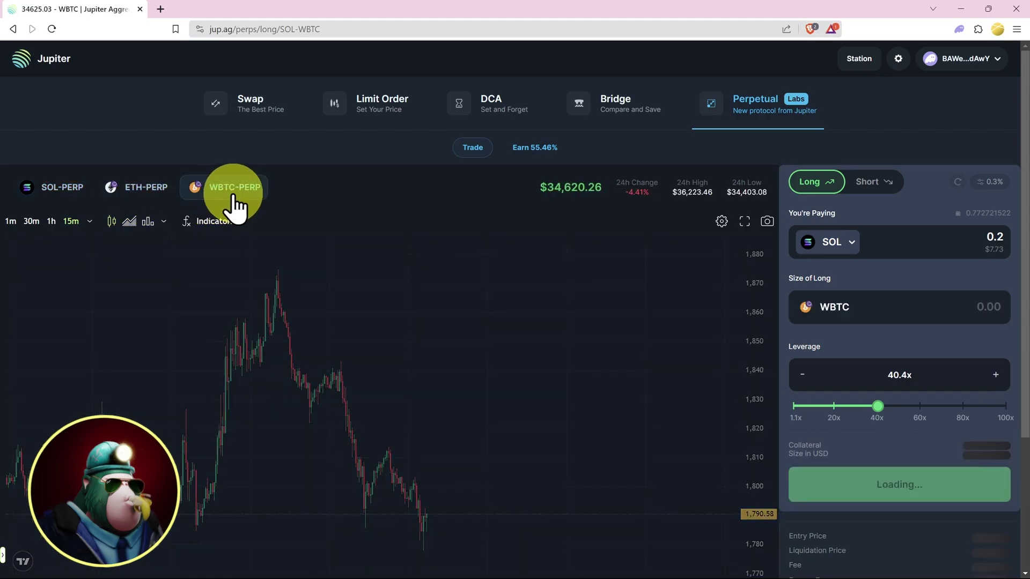